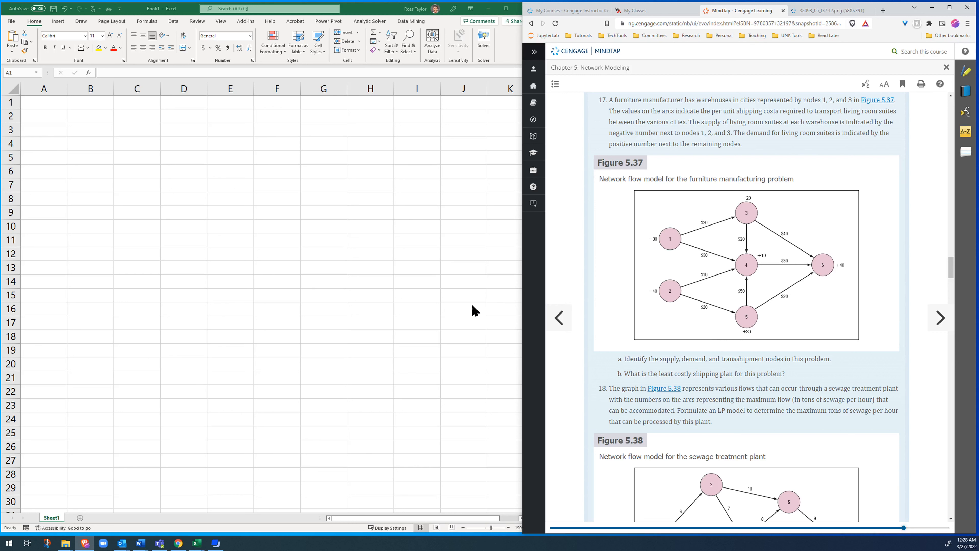
# Copy "furniture manufacturer" from the problem 17 text in the browser into cell A1 of the Excel sheet without its source formatting.
pyautogui.click(58, 102)
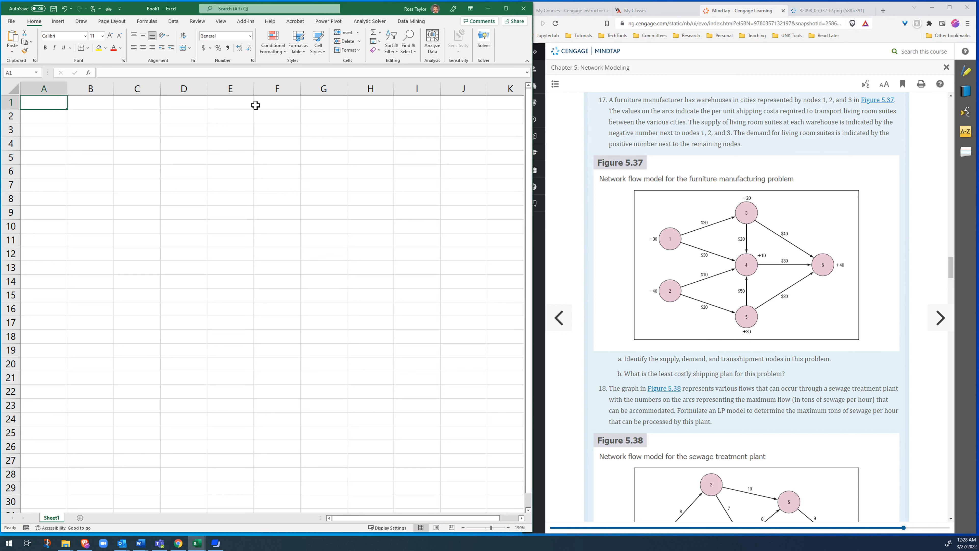
pyautogui.moveTo(683, 100); pyautogui.dragTo(613, 100)
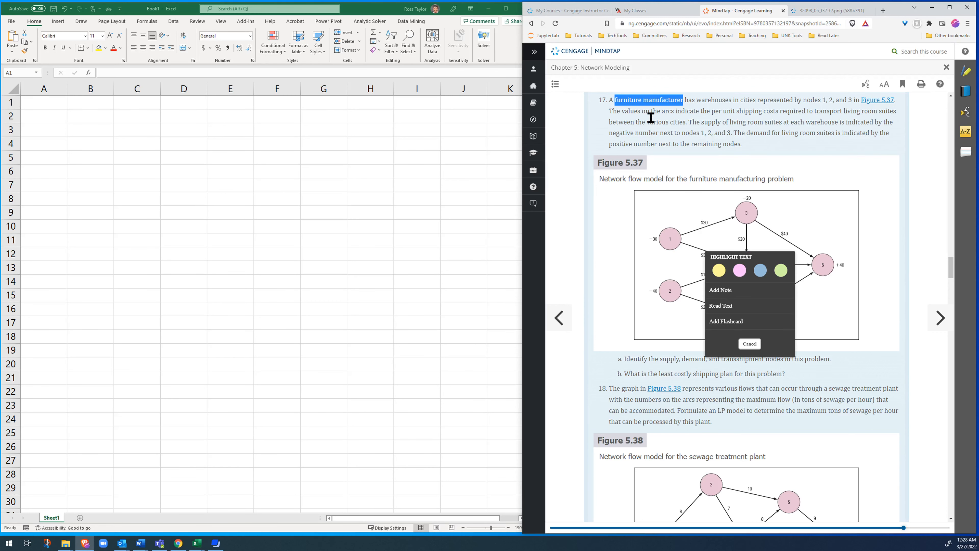
pyautogui.click(56, 102)
pyautogui.rightClick(56, 103)
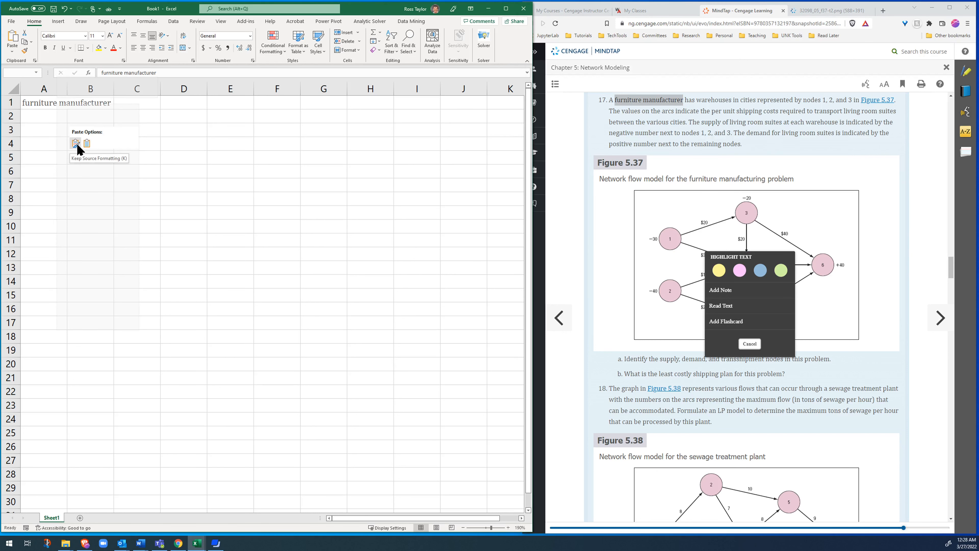
pyautogui.click(86, 143)
# Capitalise the first letter of the title in cell A1 so it reads "Furniture manufacturer".
pyautogui.doubleClick(26, 101)
pyautogui.press('BackSpace')
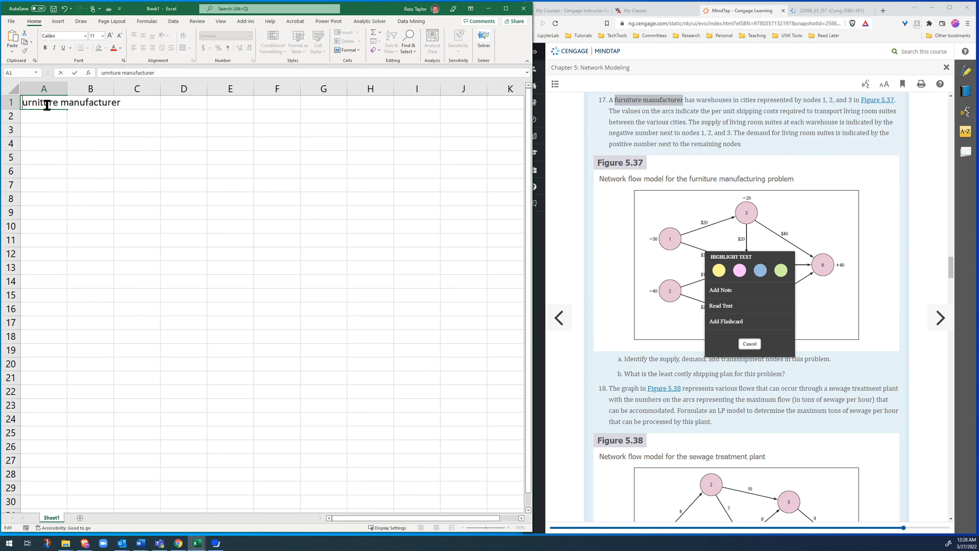
pyautogui.write('F')
pyautogui.press('Return')
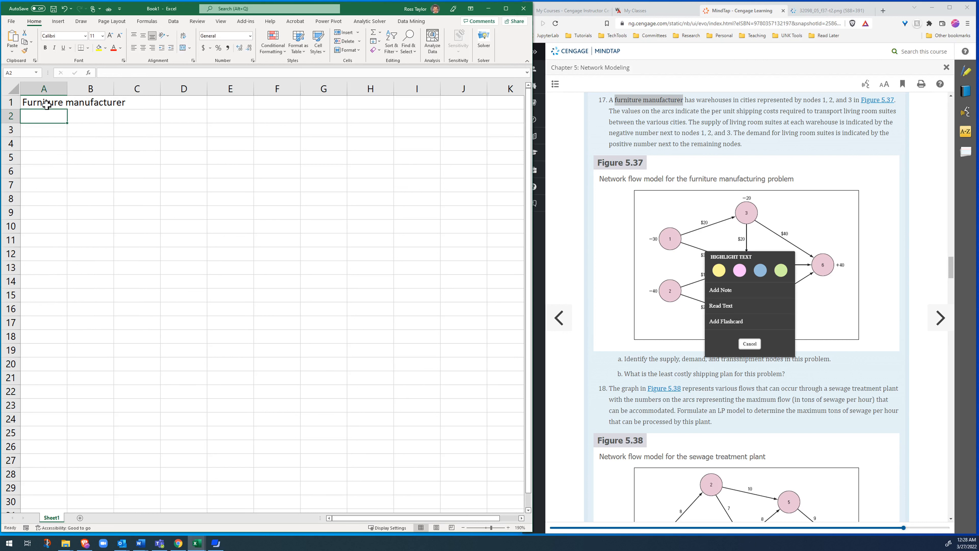
# Enter the table headings "Ship" in cell A4 and "From" in cell B4.
pyautogui.press('Return')
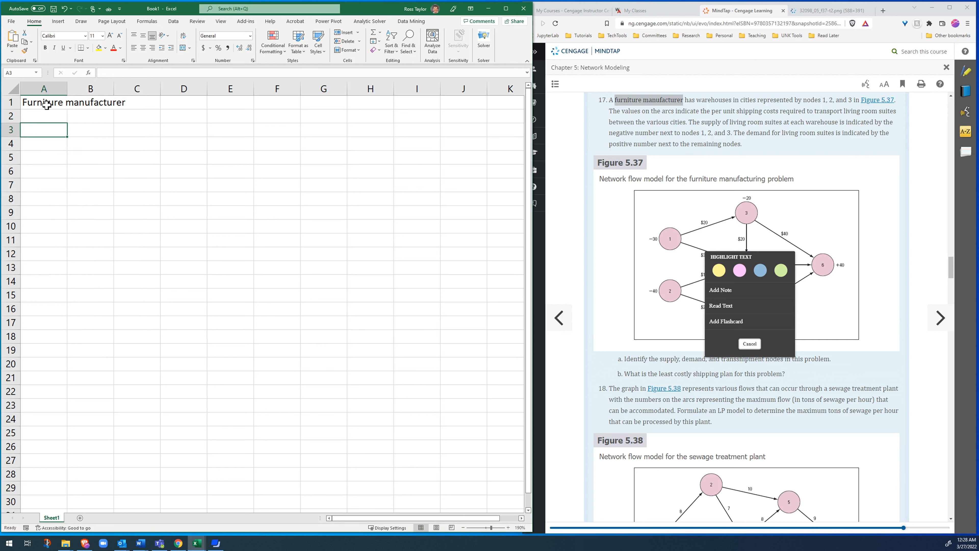
pyautogui.press('Return')
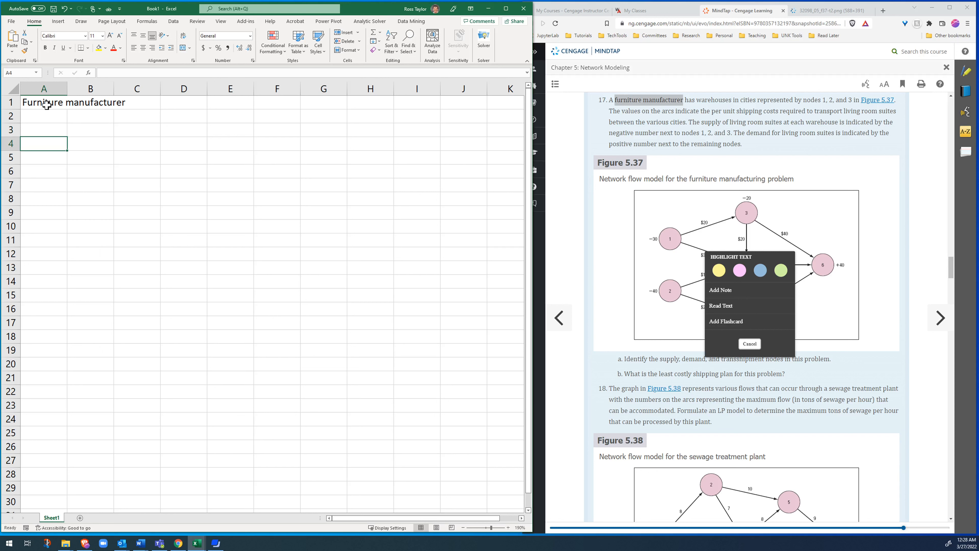
pyautogui.write('Ship')
pyautogui.press('Tab')
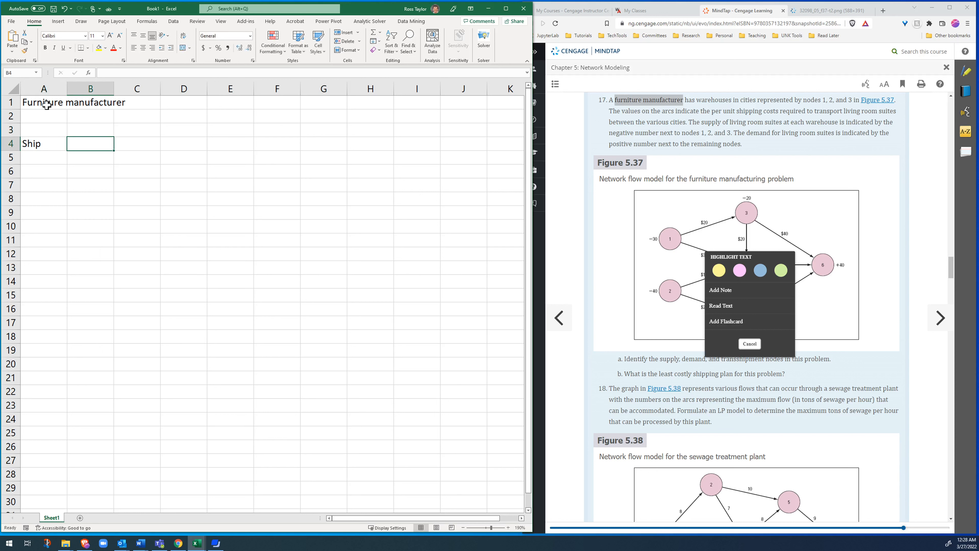
pyautogui.press('Left')
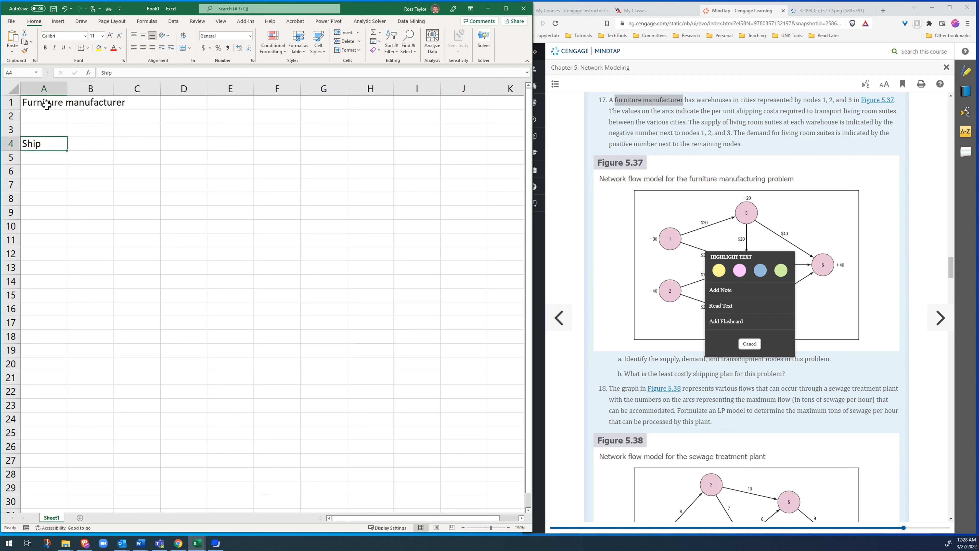
pyautogui.press('Right')
pyautogui.write('From')
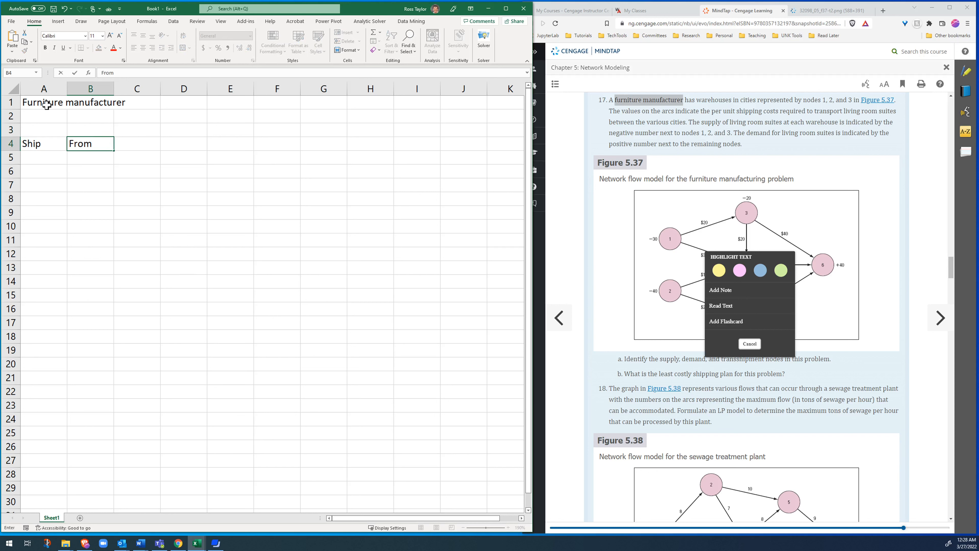
pyautogui.press('Tab')
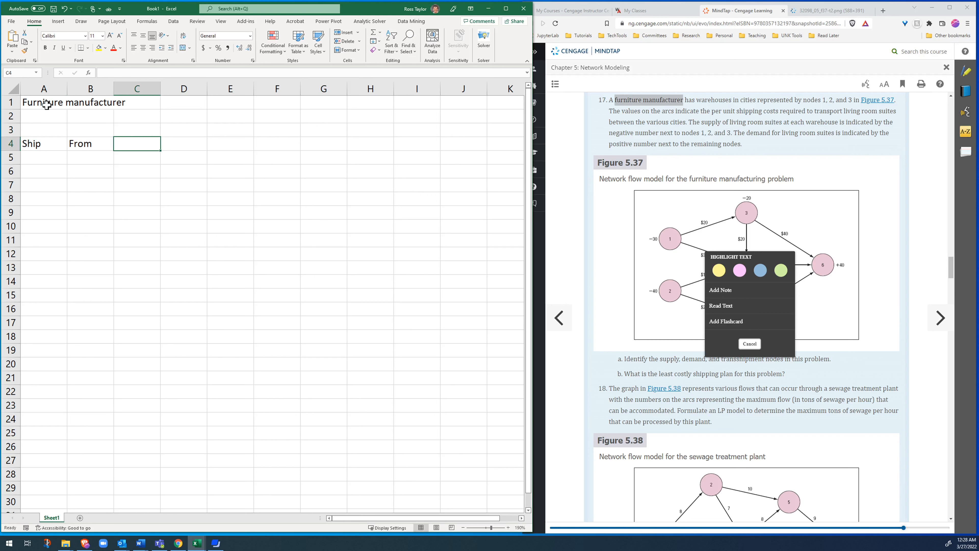
# Continue the heading row with "To:" in cell C4 and "Cost" in cell D4.
pyautogui.write('To:')
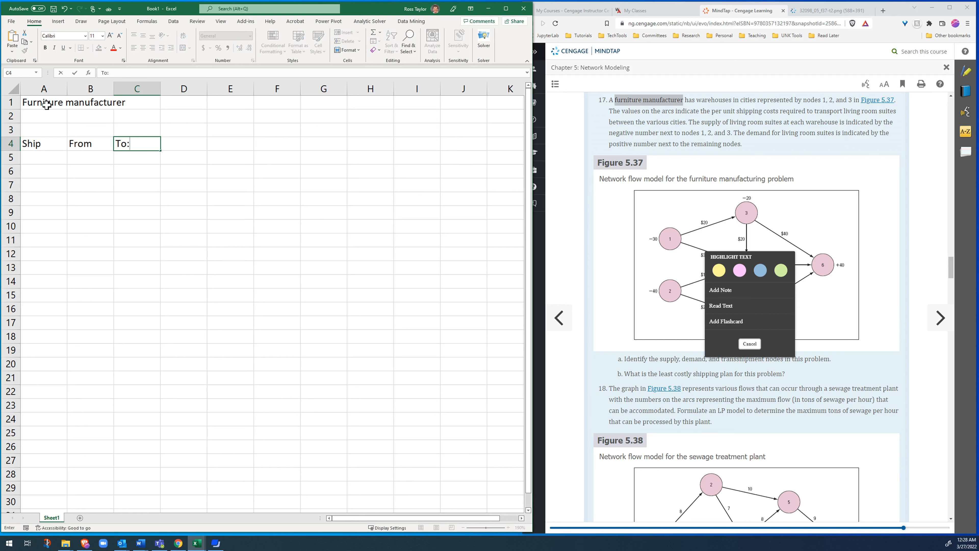
pyautogui.press('Tab')
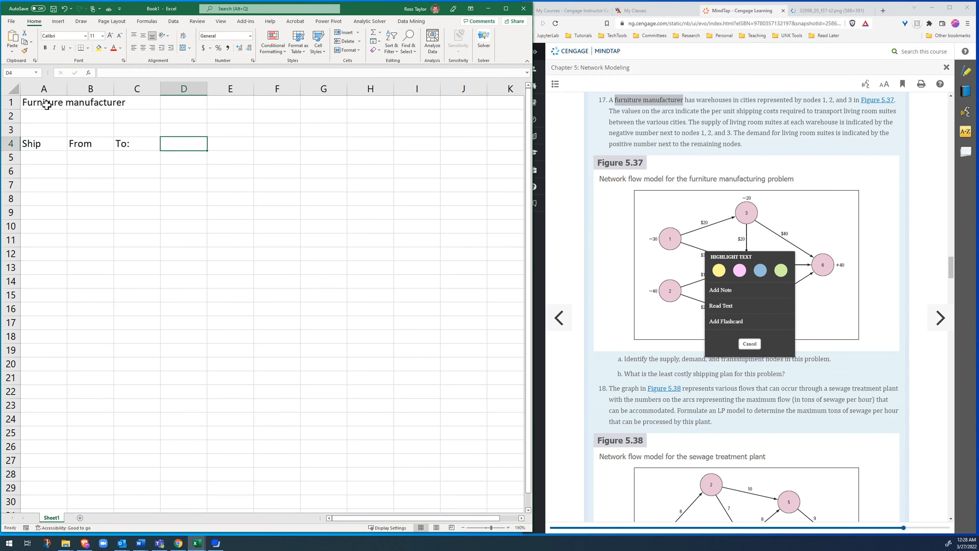
pyautogui.write('Cost')
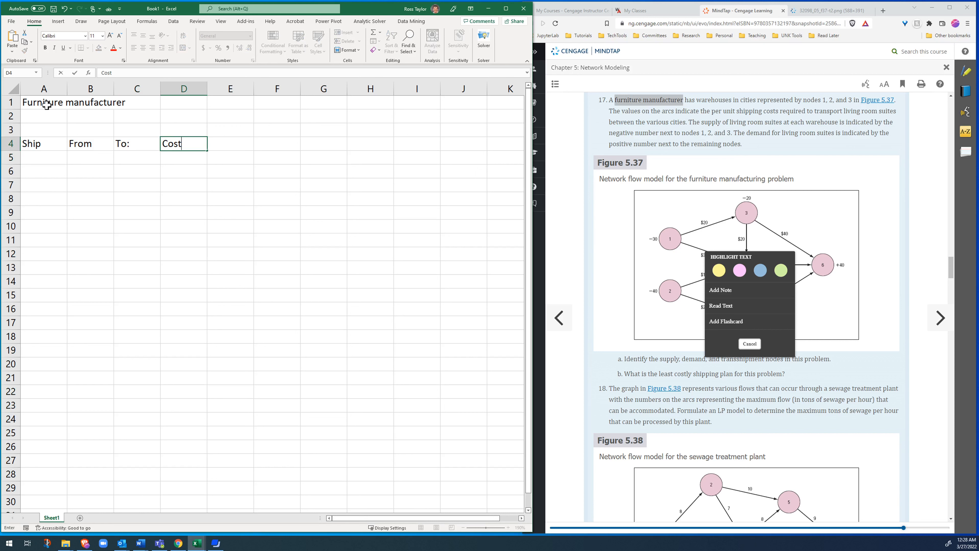
pyautogui.press('Return')
pyautogui.press('Up')
pyautogui.press('Left')
pyautogui.press('Left')
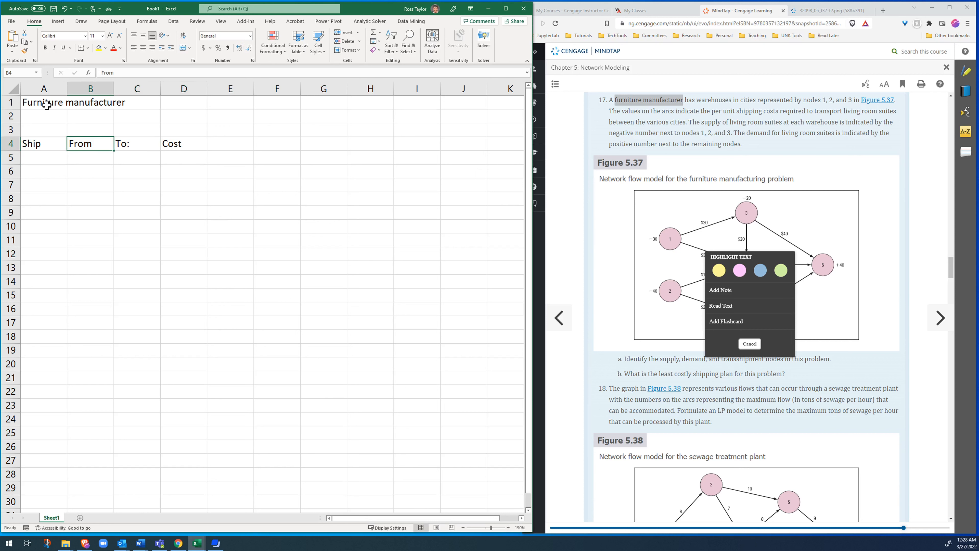
# Switch to the browser, dismiss the text highlight popup and show the enlarged network diagram image.
pyautogui.click(51, 157)
pyautogui.click(76, 156)
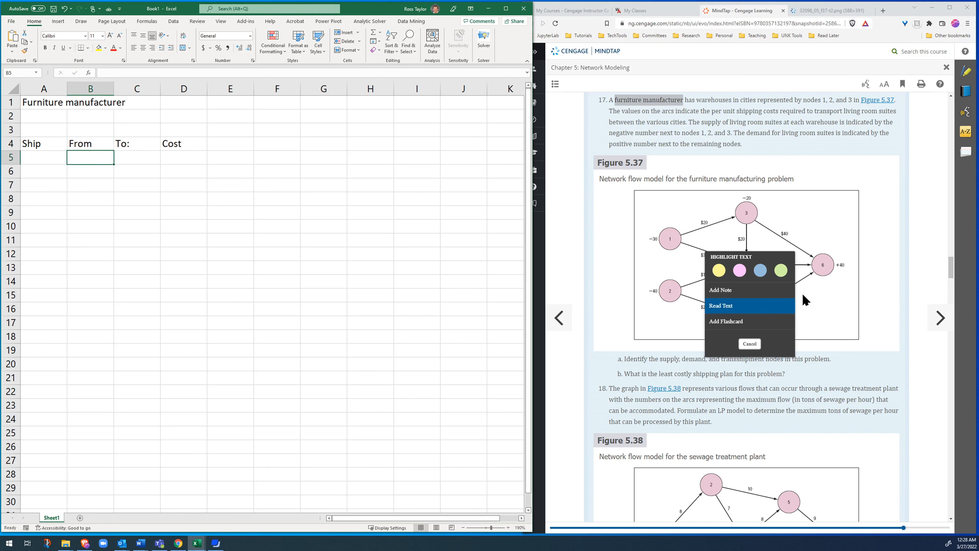
pyautogui.click(831, 310)
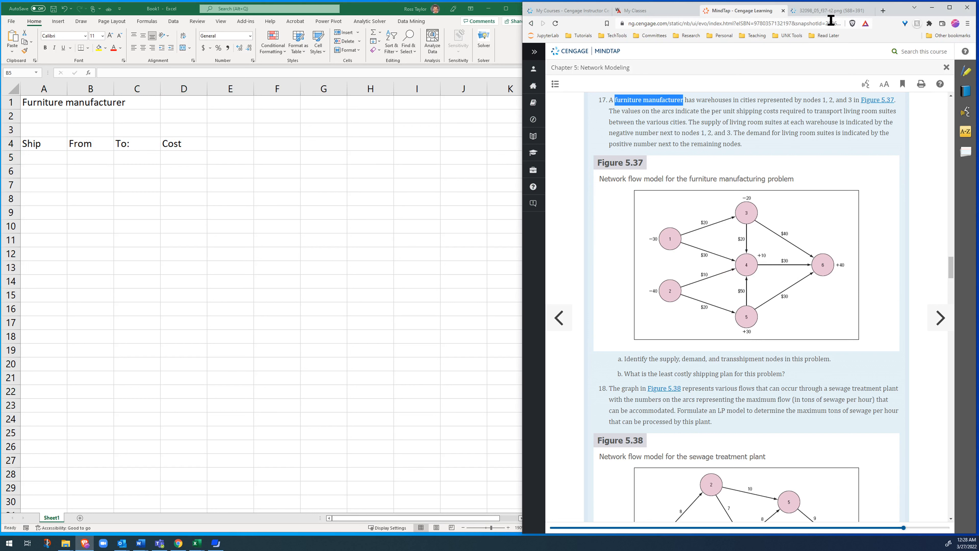
pyautogui.click(831, 10)
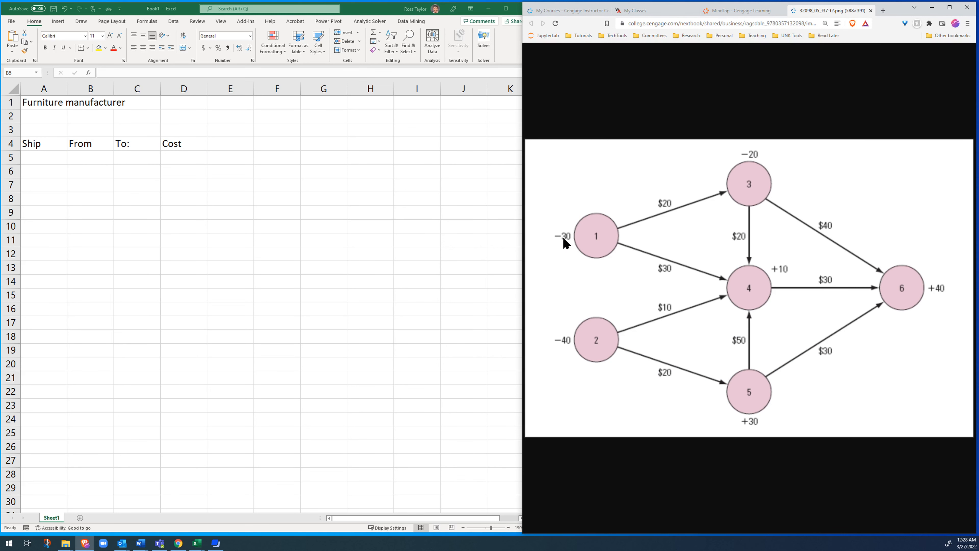
# In row 5 of the Excel sheet, enter the first arc from node 1 to node 3 with cost 20.
pyautogui.click(83, 151)
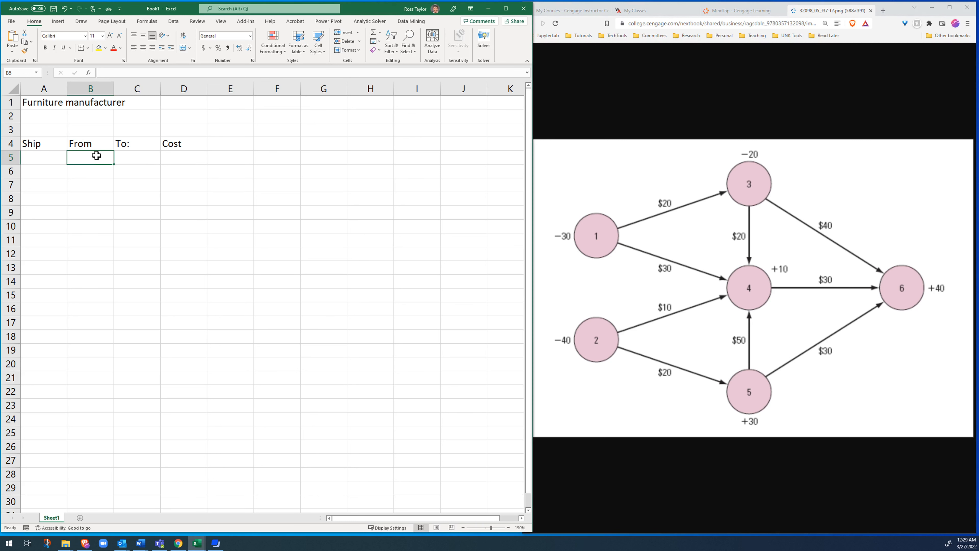
pyautogui.write('1')
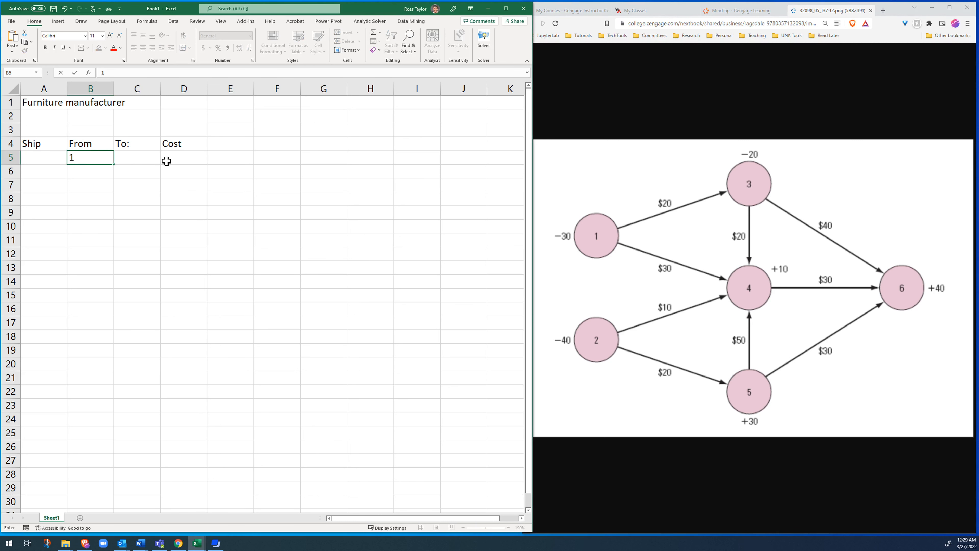
pyautogui.click(128, 160)
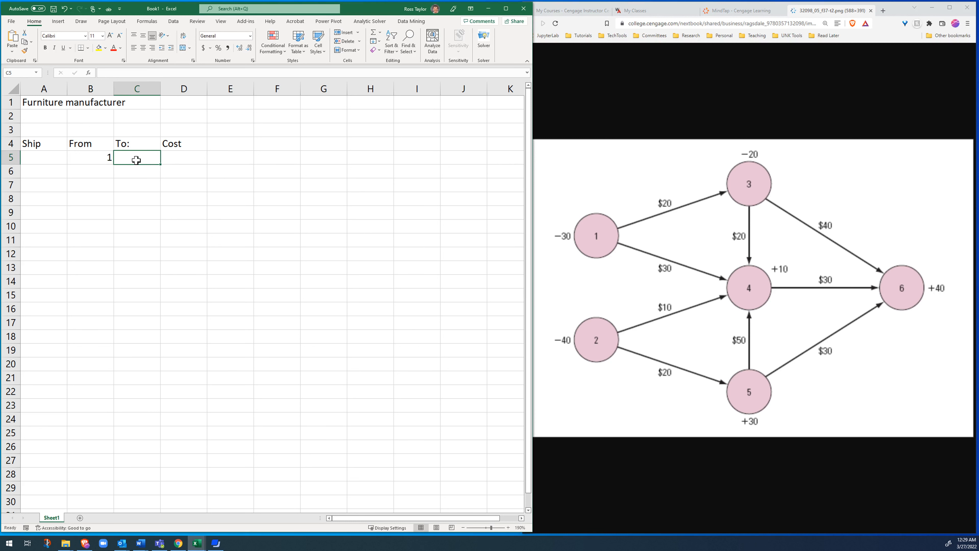
pyautogui.write('3')
pyautogui.click(187, 159)
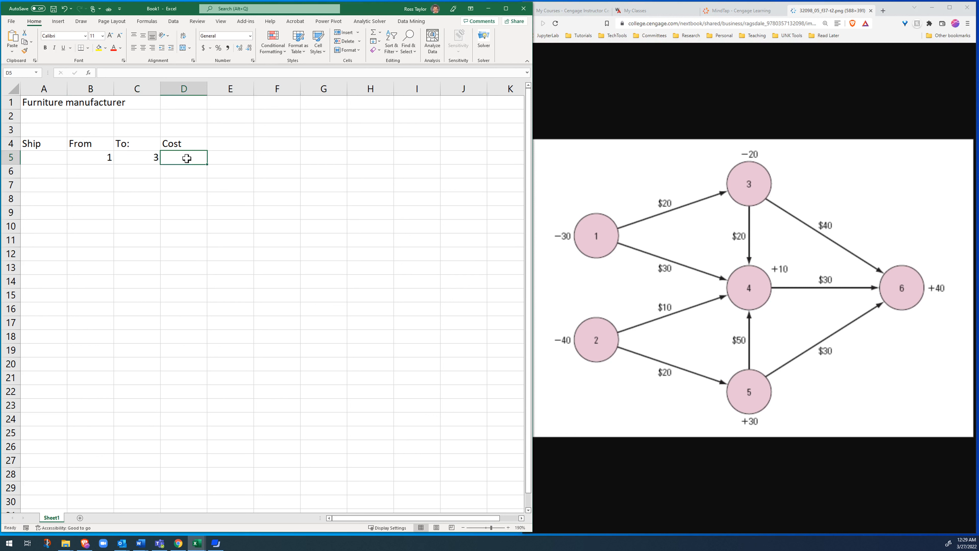
pyautogui.write('20')
pyautogui.press('Return')
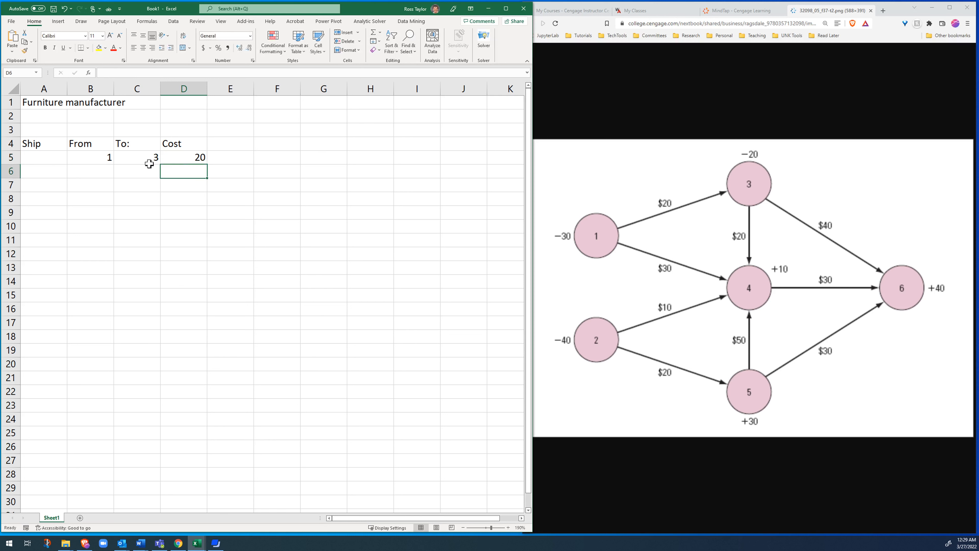
# Enter the arc from node 1 to node 4 with cost 30 in row 6.
pyautogui.click(101, 172)
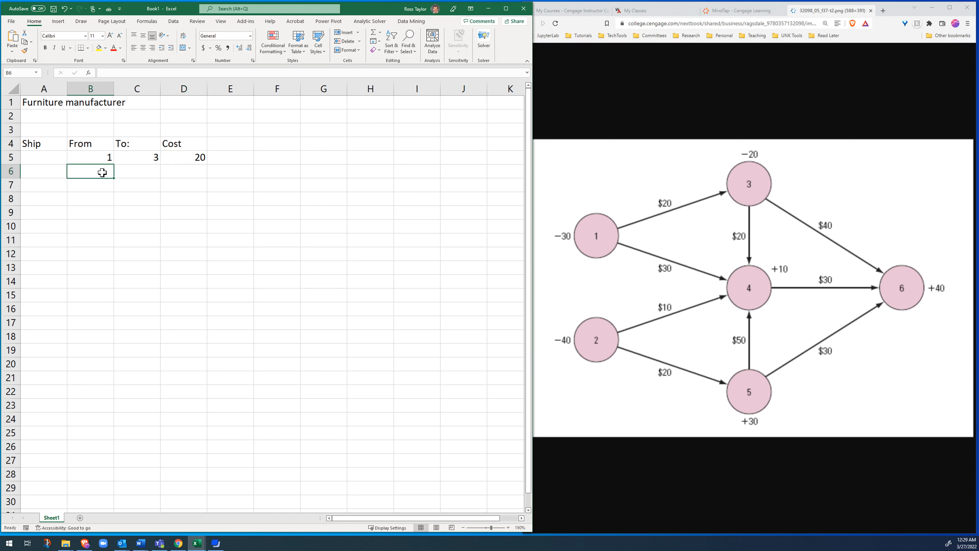
pyautogui.write('1')
pyautogui.click(133, 171)
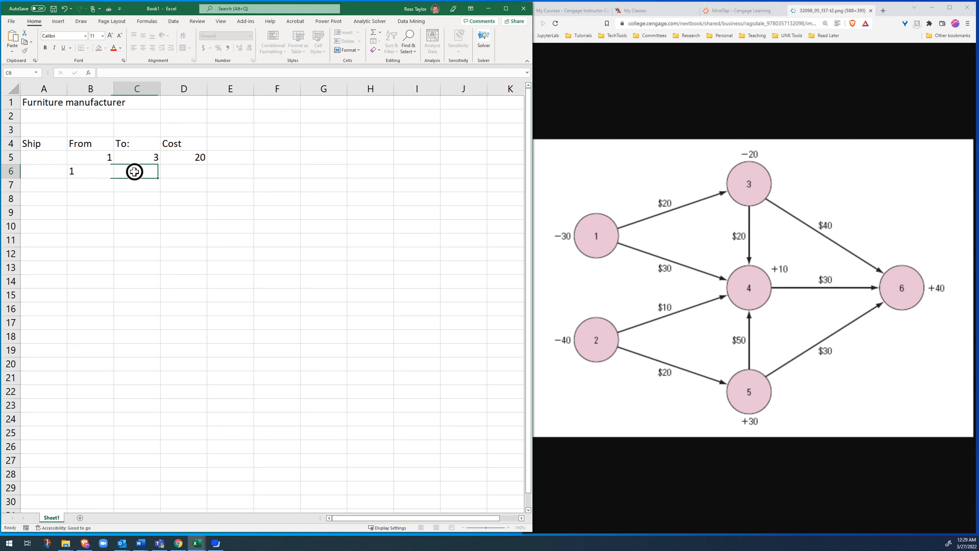
pyautogui.write('4')
pyautogui.click(185, 170)
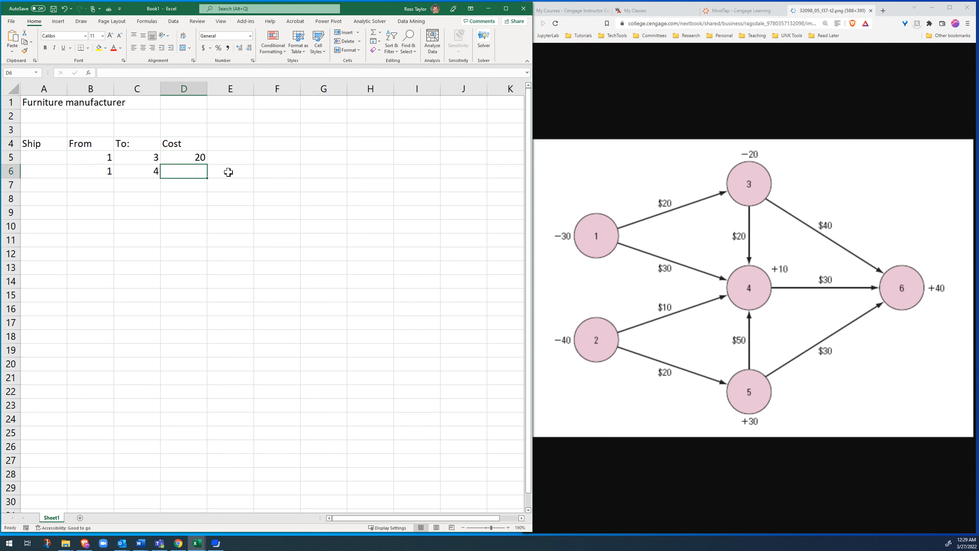
pyautogui.write('30')
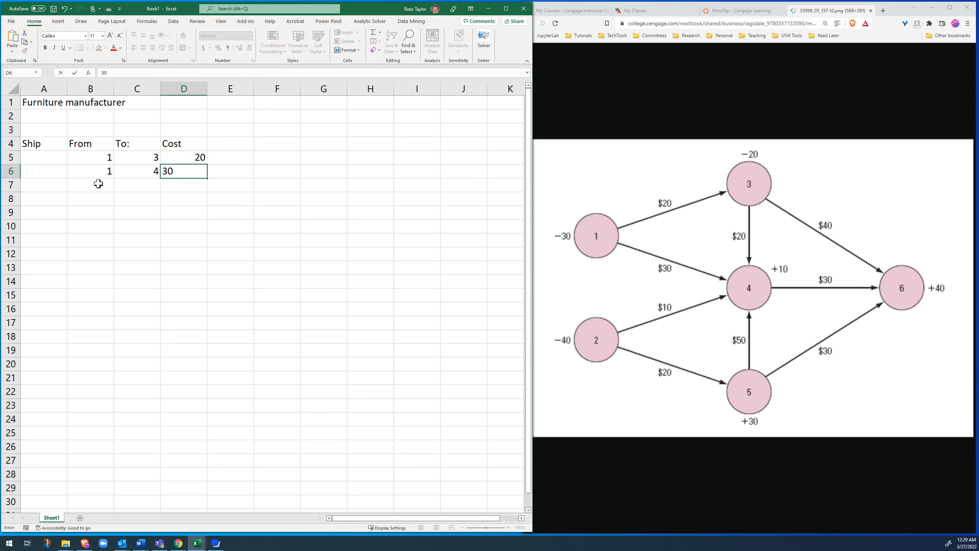
# Enter the arc from node 2 to node 4 in row 7, without its cost.
pyautogui.click(98, 183)
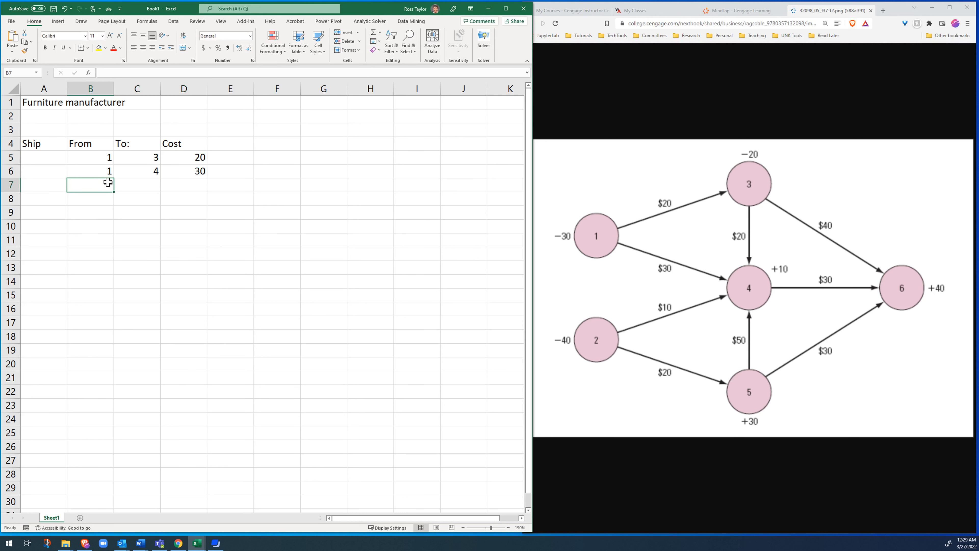
pyautogui.write('2')
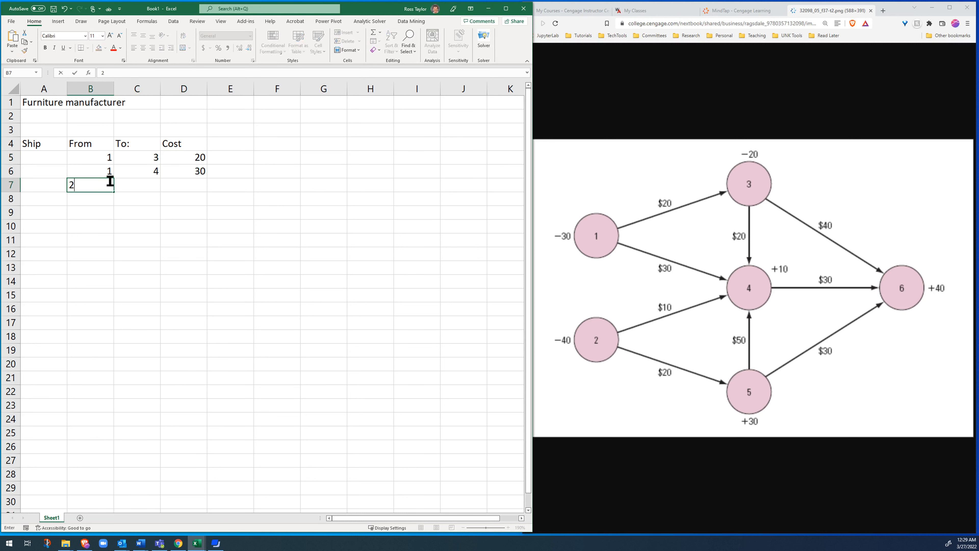
pyautogui.click(141, 183)
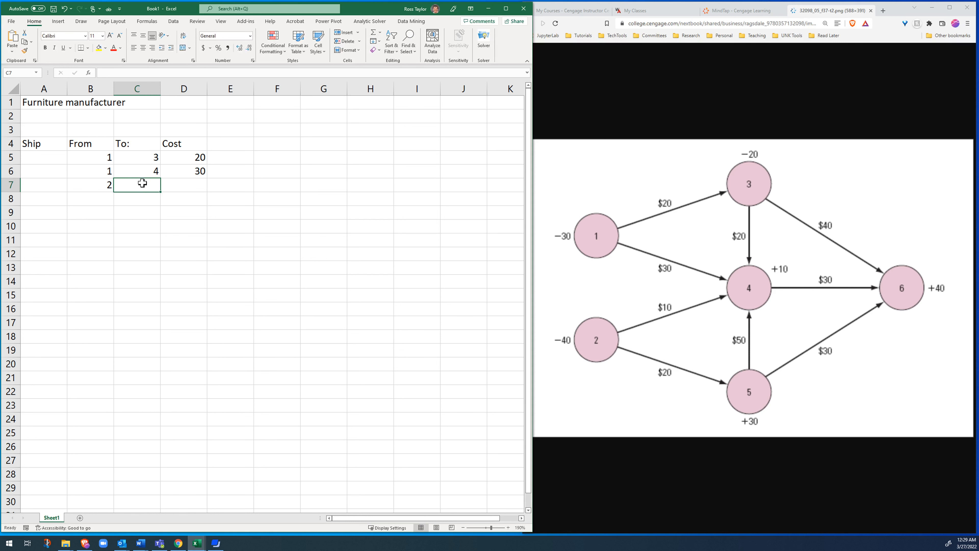
pyautogui.write('4')
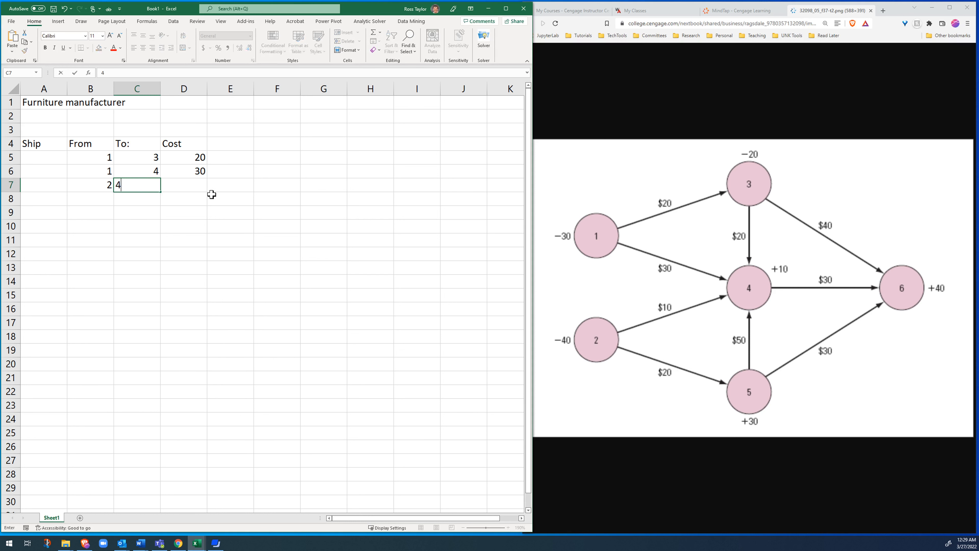
# Enter 4 as the origin node and 5 as the destination node in row 8.
pyautogui.click(107, 198)
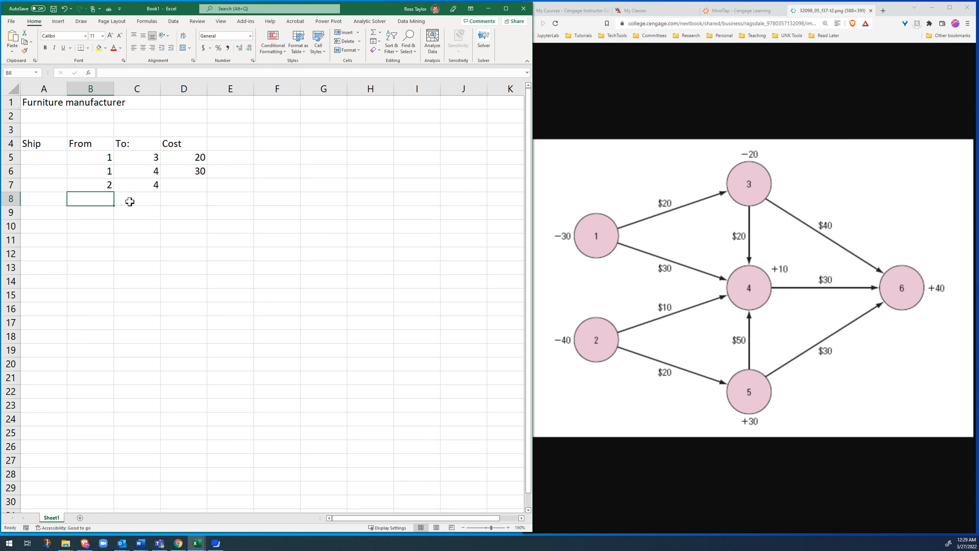
pyautogui.write('4')
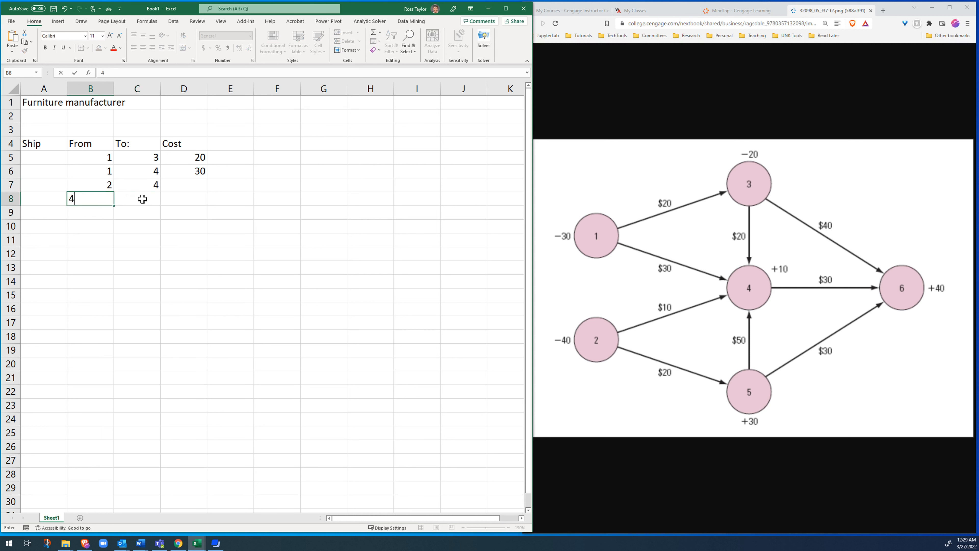
pyautogui.click(141, 198)
pyautogui.write('5')
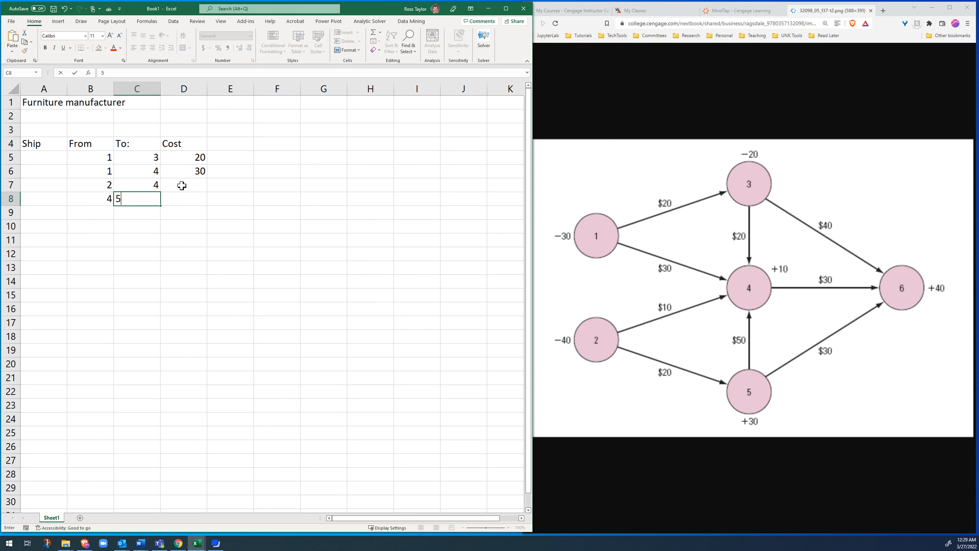
pyautogui.click(182, 186)
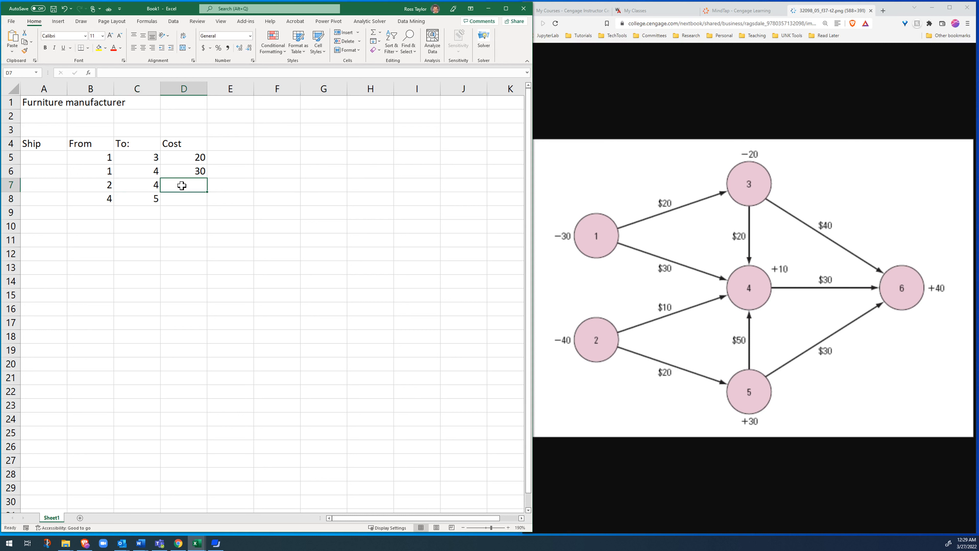
# Enter cost 10 in row 7, and complete row 8 with origin node 2 and cost 20.
pyautogui.write('10')
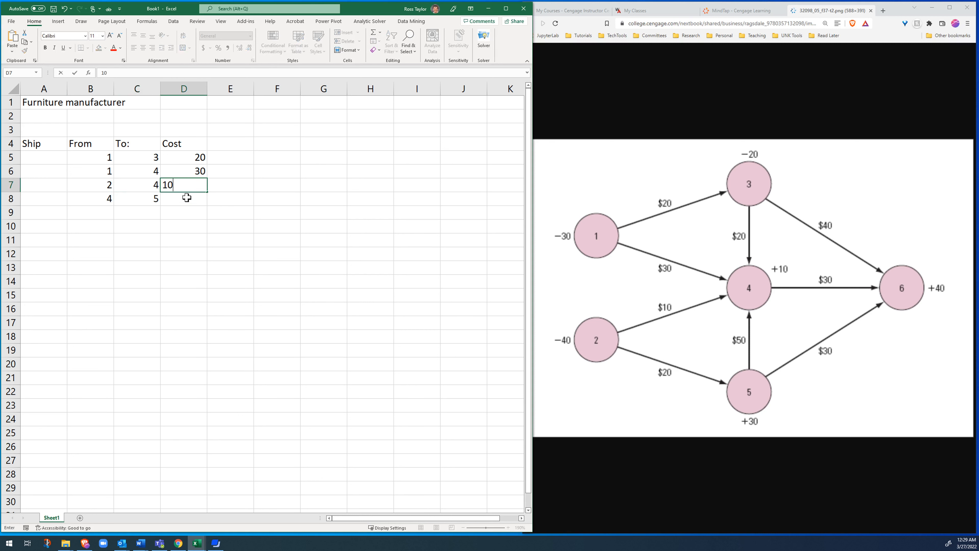
pyautogui.click(180, 197)
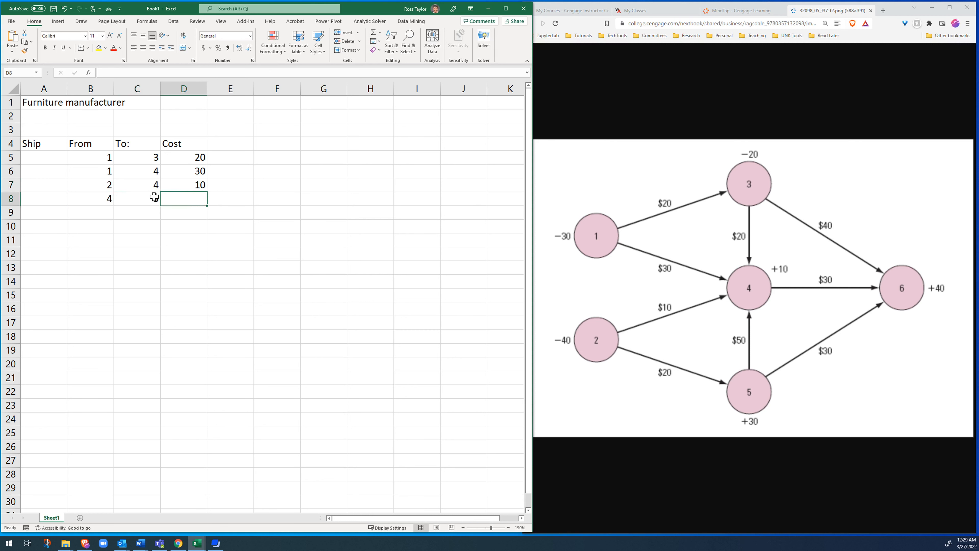
pyautogui.click(99, 198)
pyautogui.write('20')
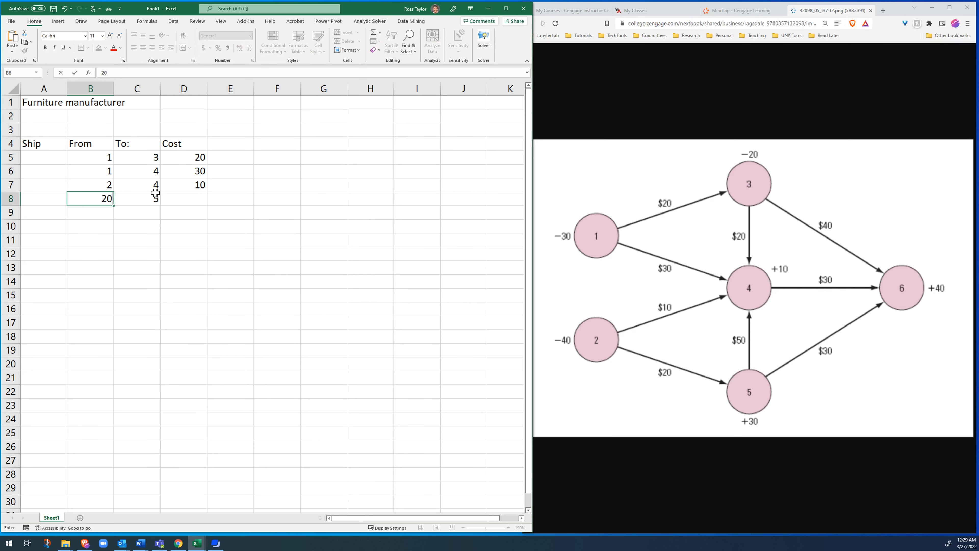
pyautogui.press('BackSpace')
pyautogui.press('BackSpace')
pyautogui.write('2')
pyautogui.click(185, 201)
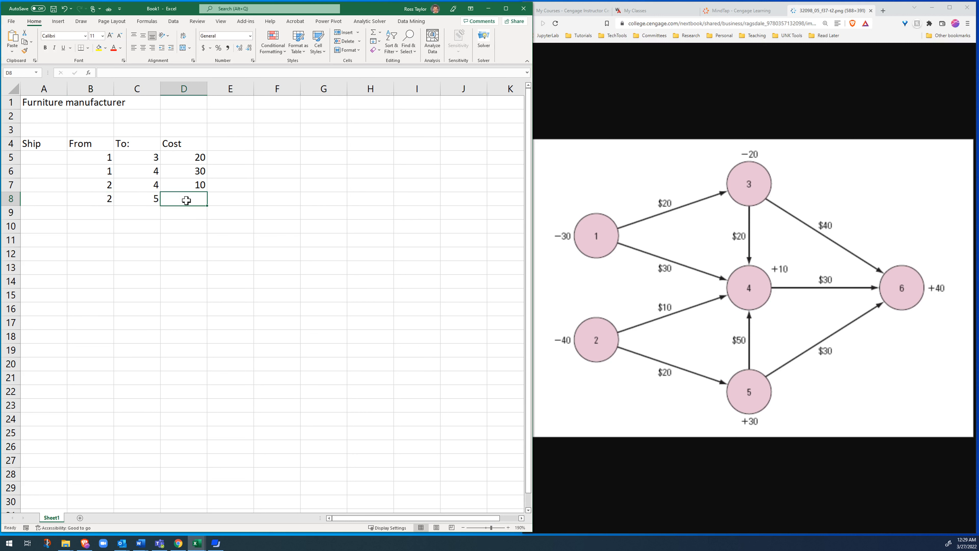
pyautogui.write('20')
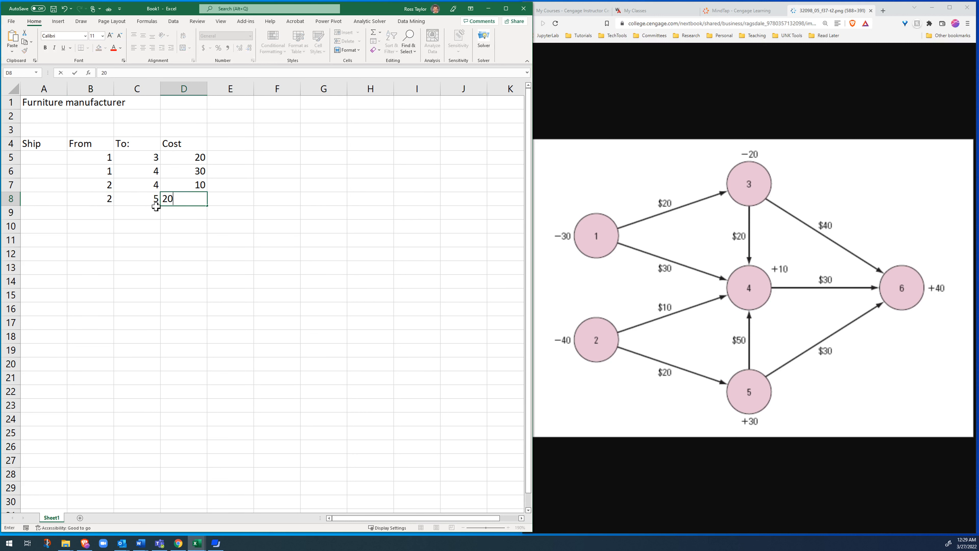
# Enter the arcs from node 3 to node 4 in row 9 and from node 3 to node 6 in row 10, without costs.
pyautogui.click(107, 214)
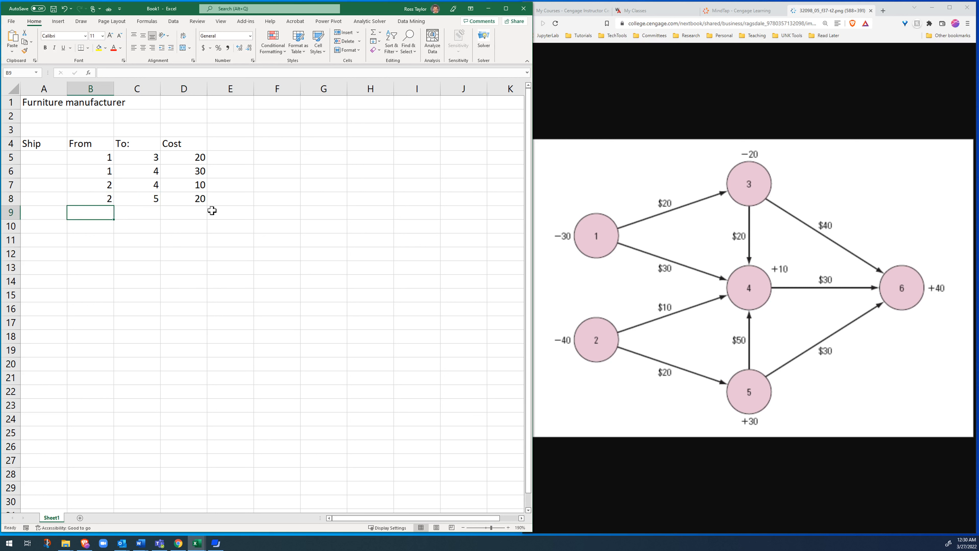
pyautogui.write('3')
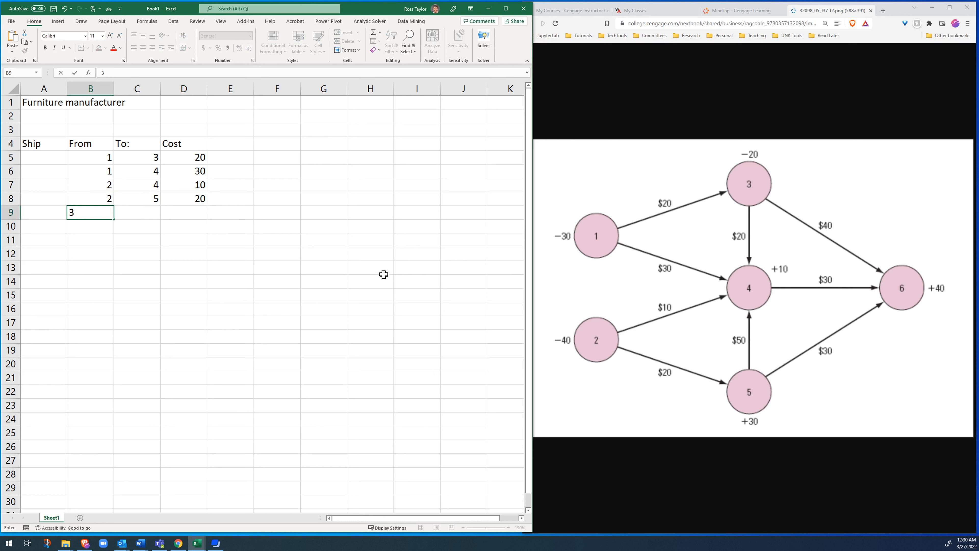
pyautogui.press('Tab')
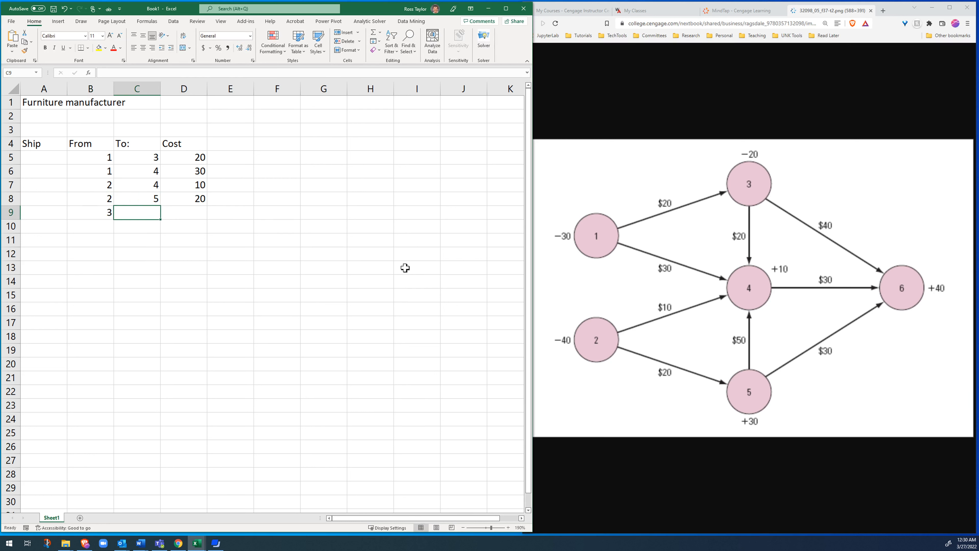
pyautogui.write('4')
pyautogui.press('Return')
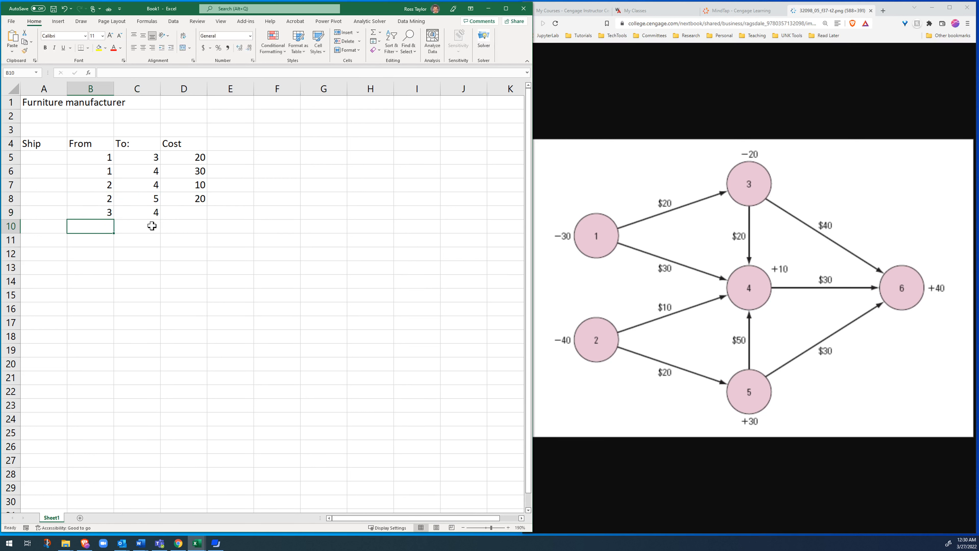
pyautogui.write('3')
pyautogui.press('Tab')
pyautogui.write('6')
# Enter cost 20 for the arc in row 9 and cost 40 for the arc in row 10.
pyautogui.click(185, 214)
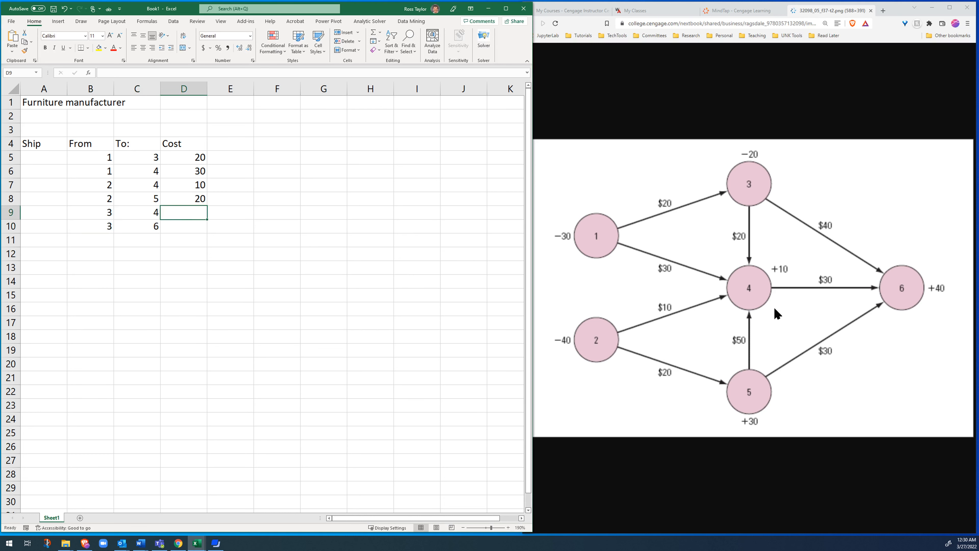
pyautogui.write('20')
pyautogui.press('Return')
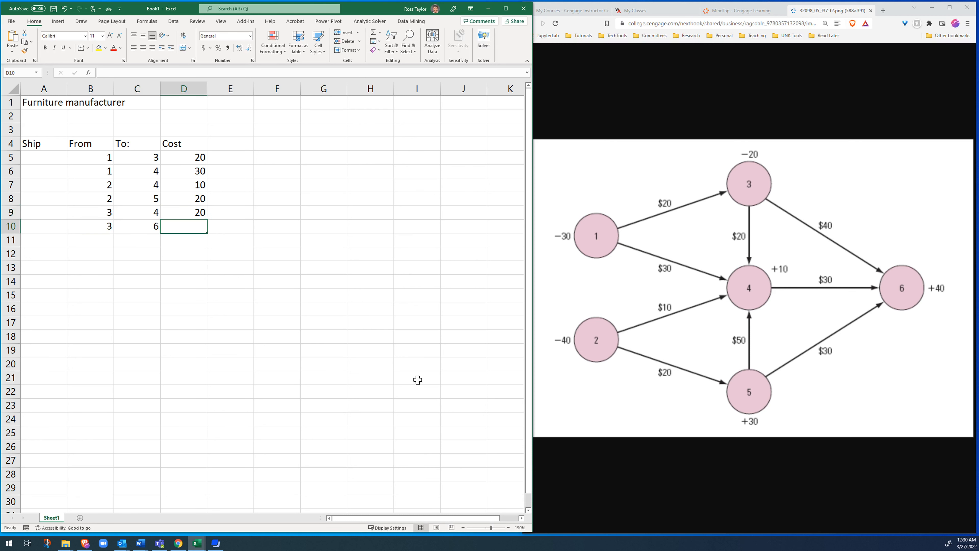
pyautogui.write('40')
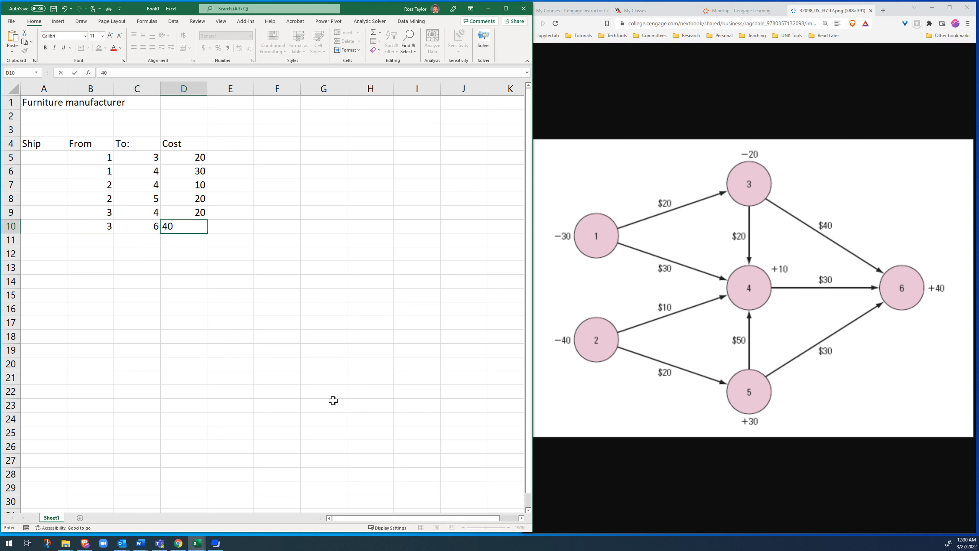
# Enter the arc from node 4 to node 6 with cost 30 in row 11.
pyautogui.click(101, 237)
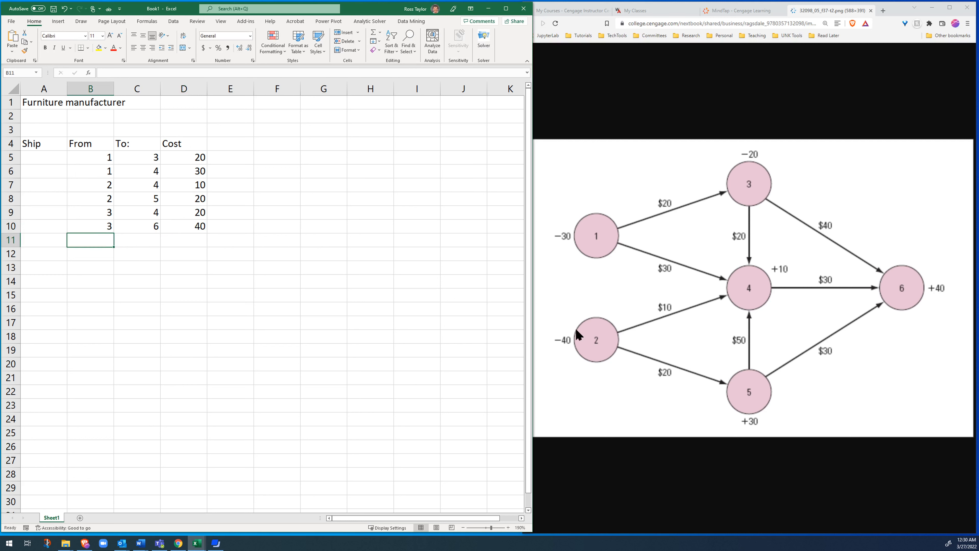
pyautogui.write('4')
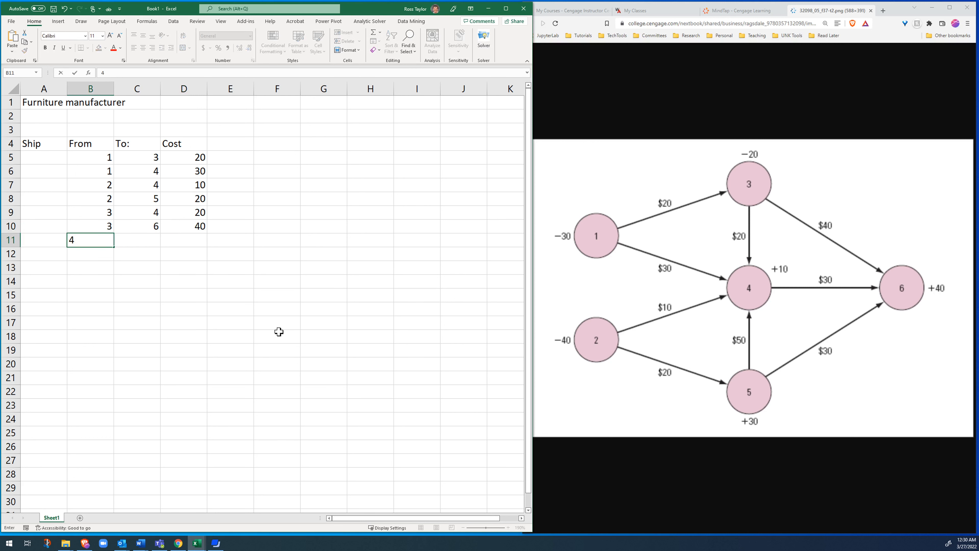
pyautogui.click(153, 245)
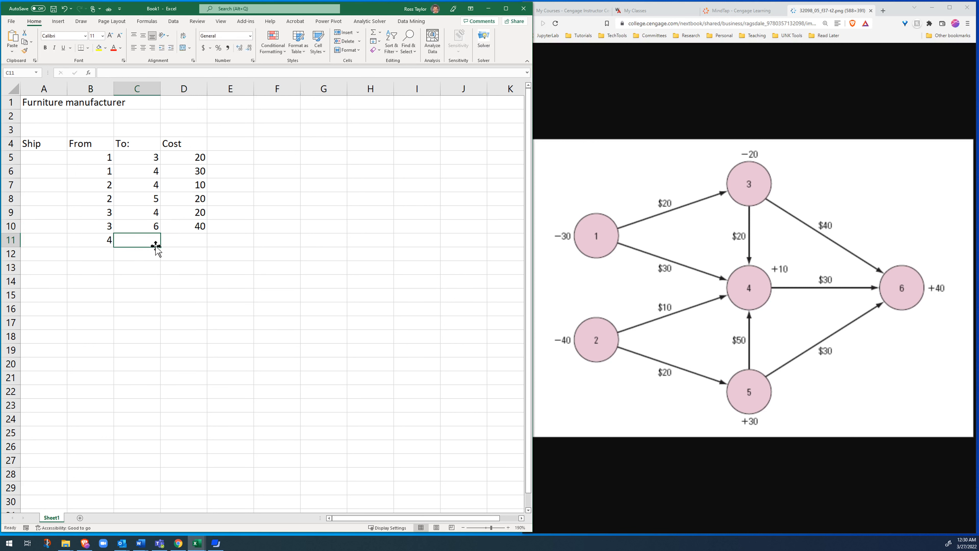
pyautogui.write('6')
pyautogui.click(180, 239)
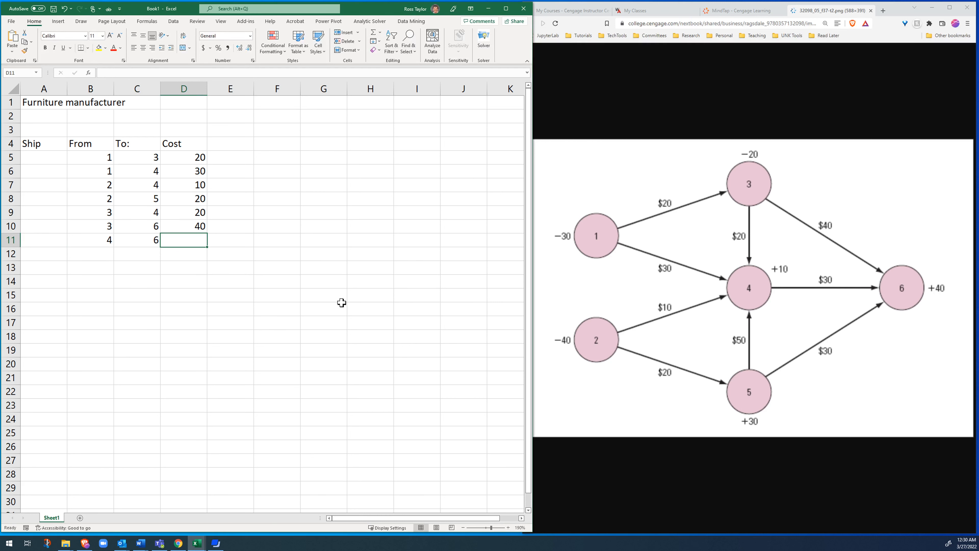
pyautogui.write('30')
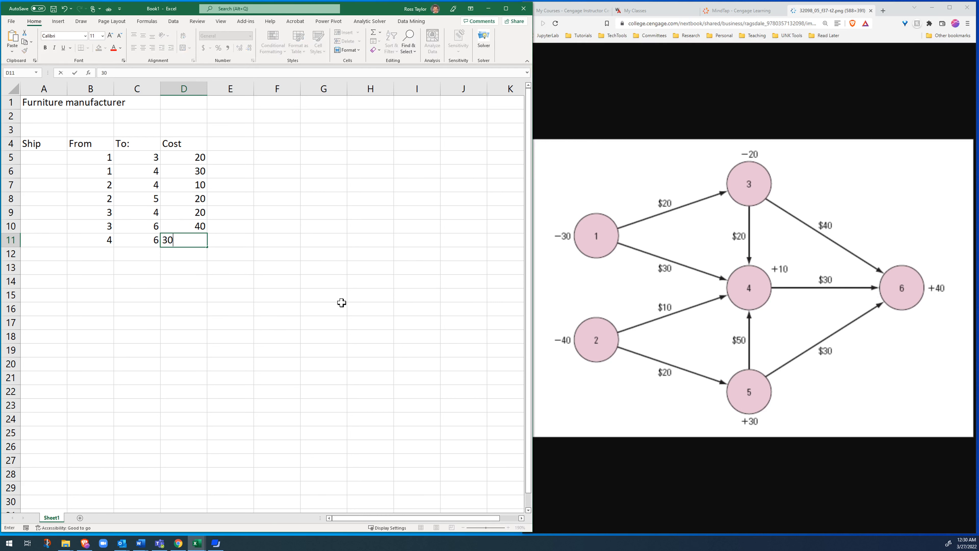
pyautogui.press('Return')
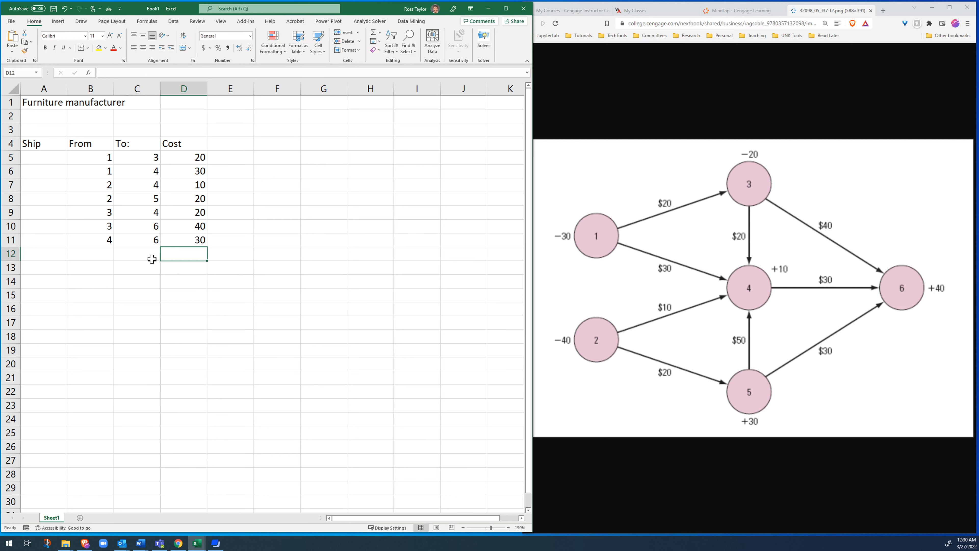
# Enter the arc from node 5 to node 4 with cost 50 in row 12.
pyautogui.click(98, 251)
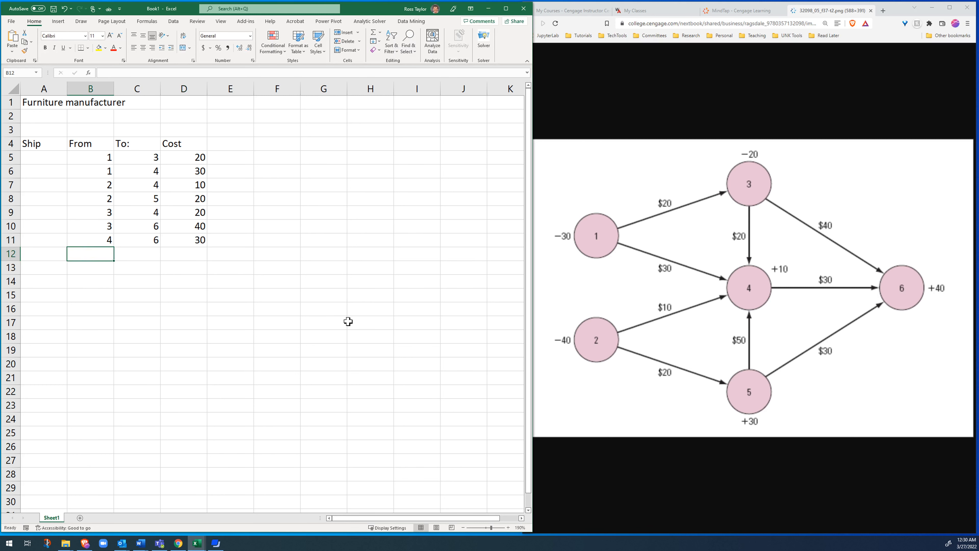
pyautogui.write('5')
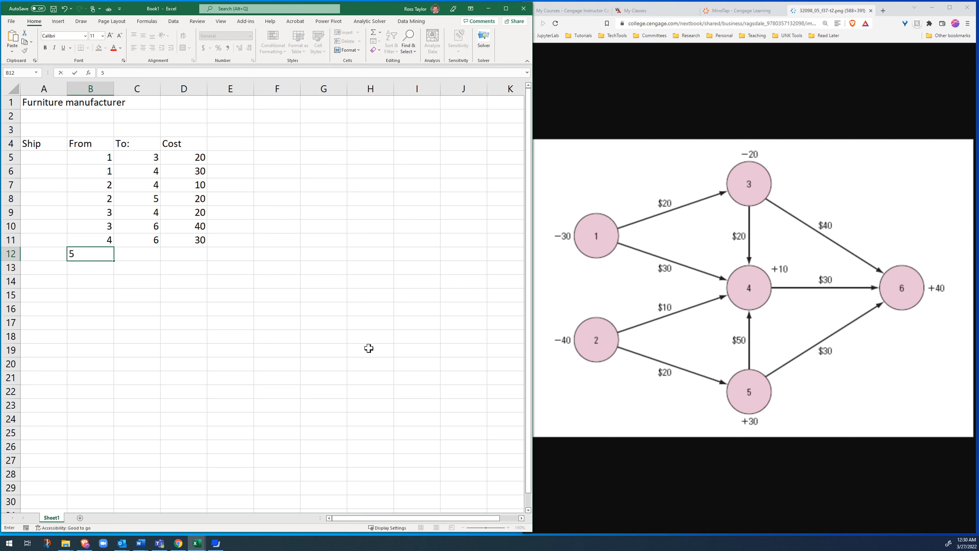
pyautogui.press('Tab')
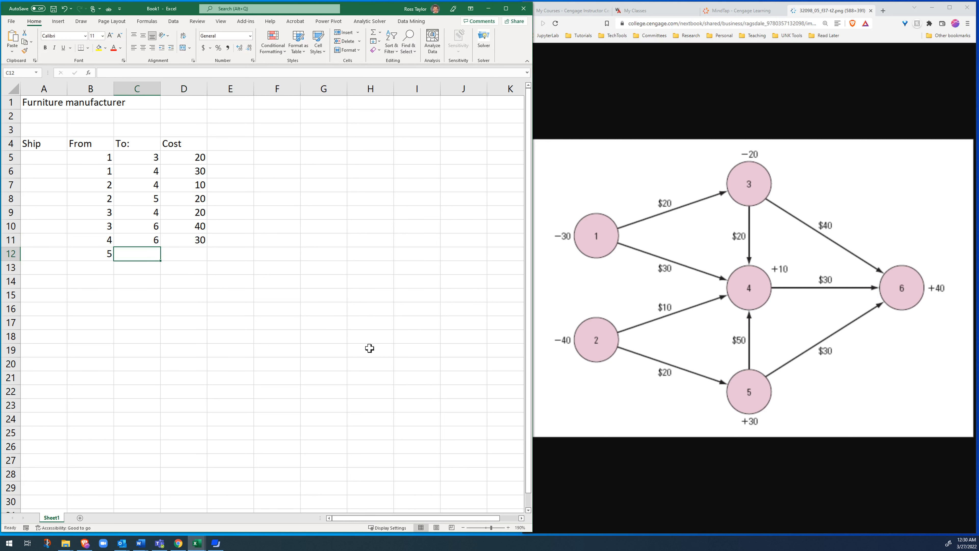
pyautogui.write('4')
pyautogui.press('Tab')
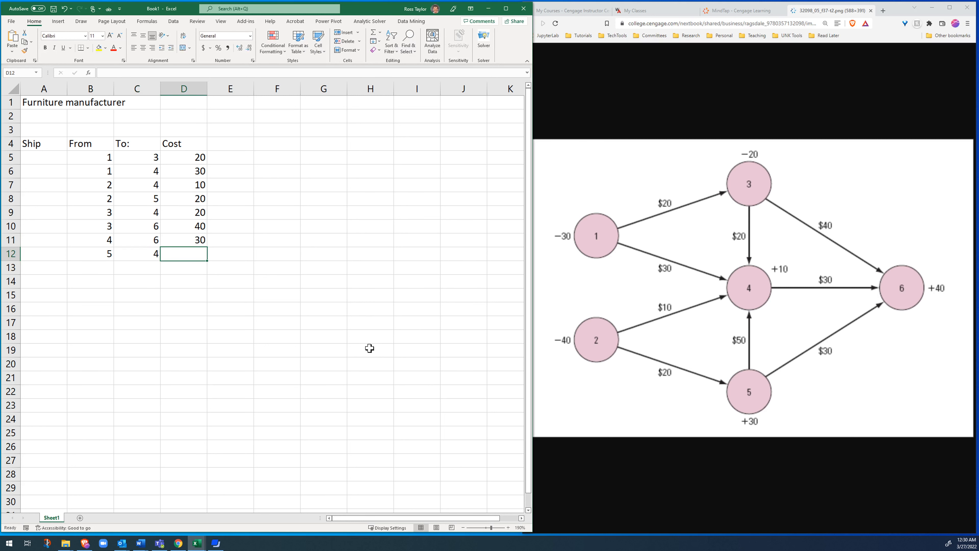
pyautogui.write('50')
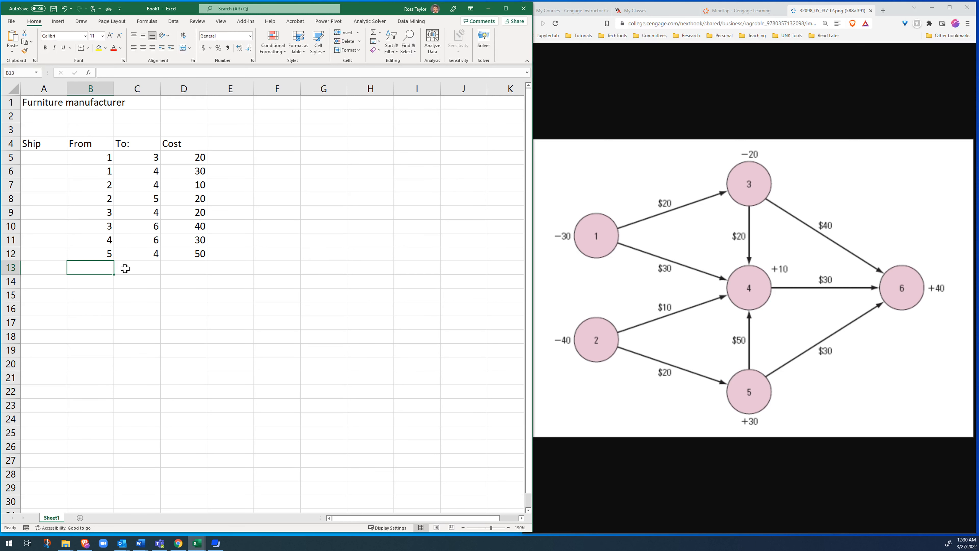
# Enter the arc from node 5 to node 6 with cost 30 in row 13.
pyautogui.write('5')
pyautogui.click(142, 269)
pyautogui.write('6')
pyautogui.click(193, 268)
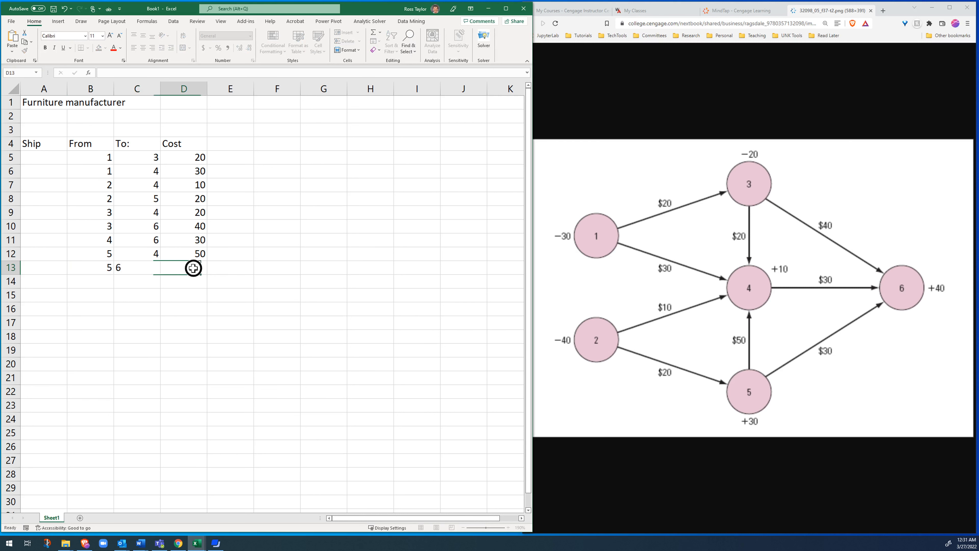
pyautogui.write('30')
pyautogui.click(236, 278)
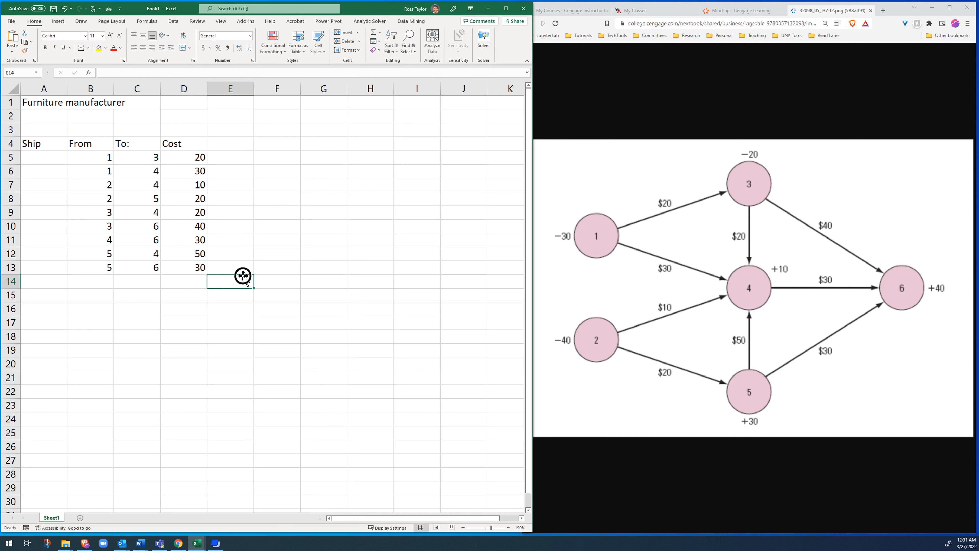
# Format the costs in D5:D13 as dollar accounting values with no decimal places.
pyautogui.moveTo(199, 158); pyautogui.dragTo(189, 264)
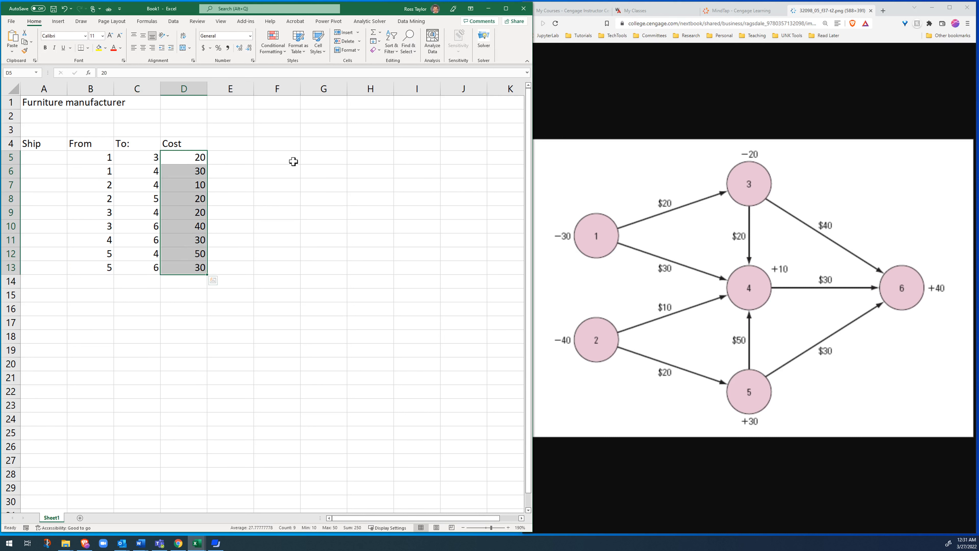
pyautogui.click(202, 49)
pyautogui.click(249, 48)
pyautogui.click(249, 48)
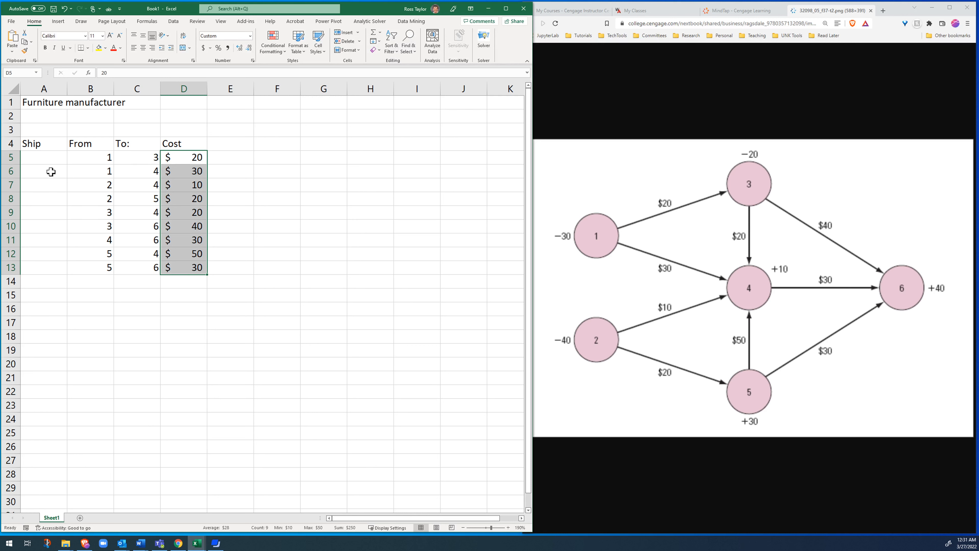
# Enter 0 in A5 and fill it down the Ship column to A13.
pyautogui.click(51, 159)
pyautogui.write('0')
pyautogui.hotkey('ctrl', 'Return')
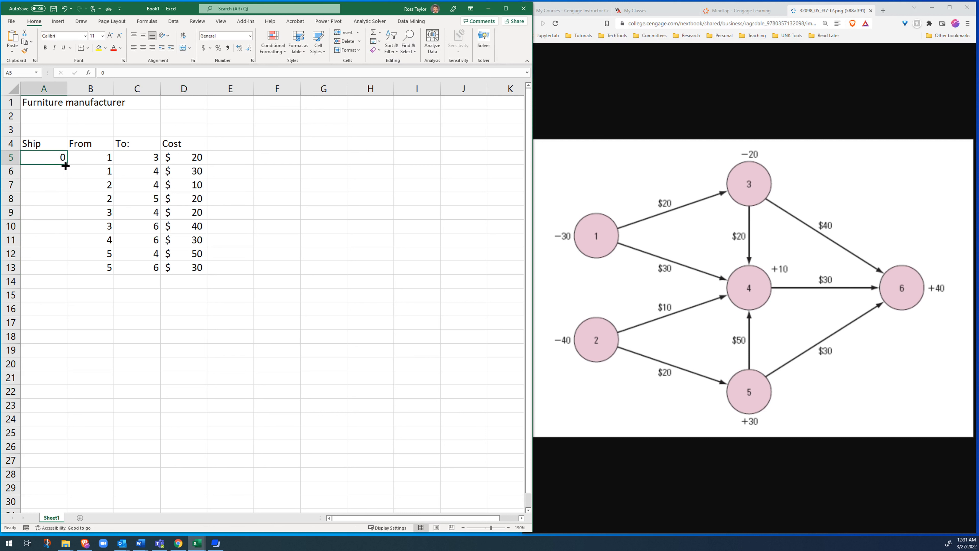
pyautogui.doubleClick(67, 164)
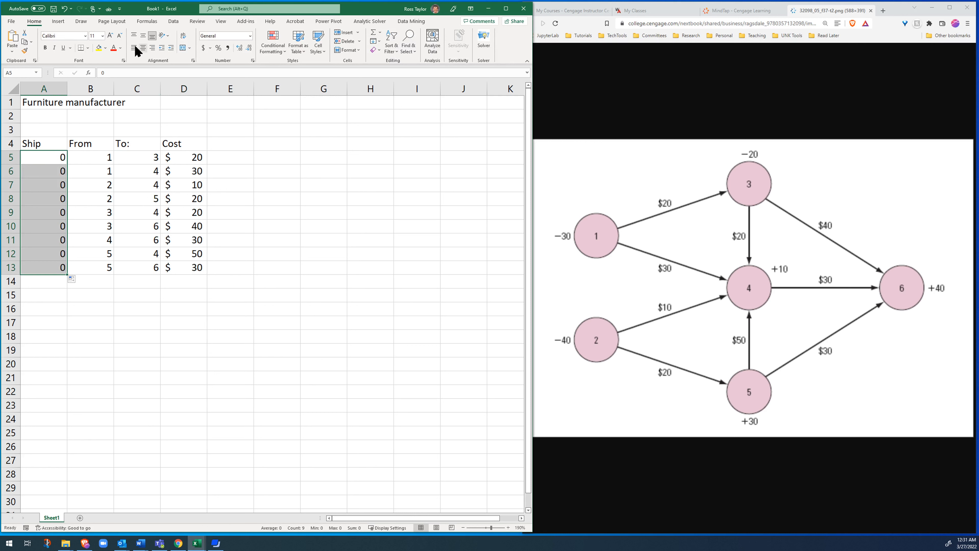
# Make the Ship values in A5:A13 dark green and bold.
pyautogui.click(120, 47)
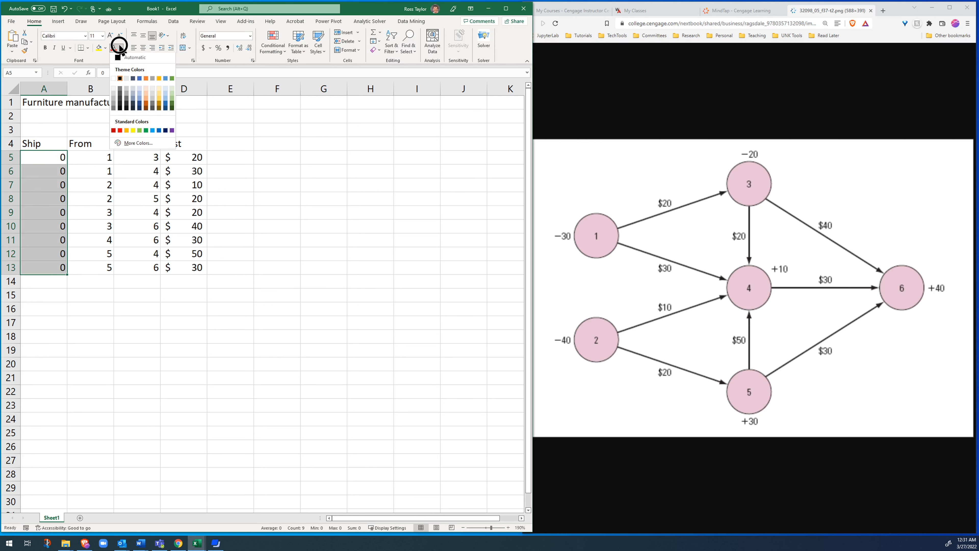
pyautogui.click(173, 104)
pyautogui.click(45, 48)
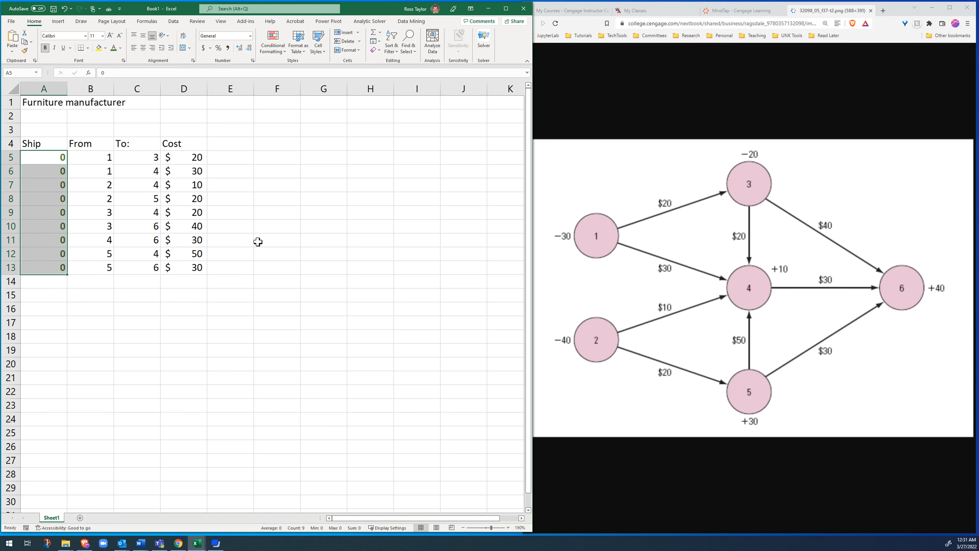
# Enter =SUMPRODUCT(A5:A13,D5:D13) in D14 to calculate the total shipping cost.
pyautogui.click(187, 281)
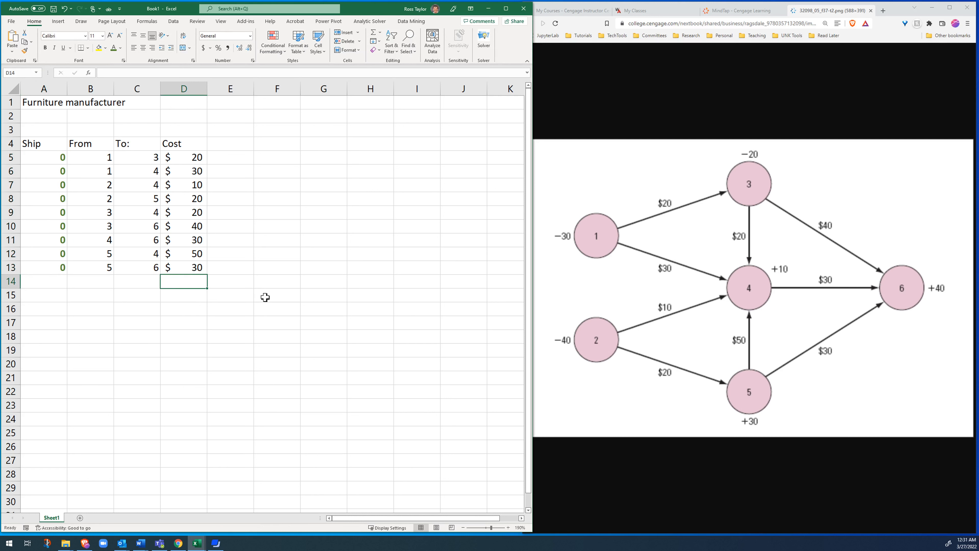
pyautogui.write('=su')
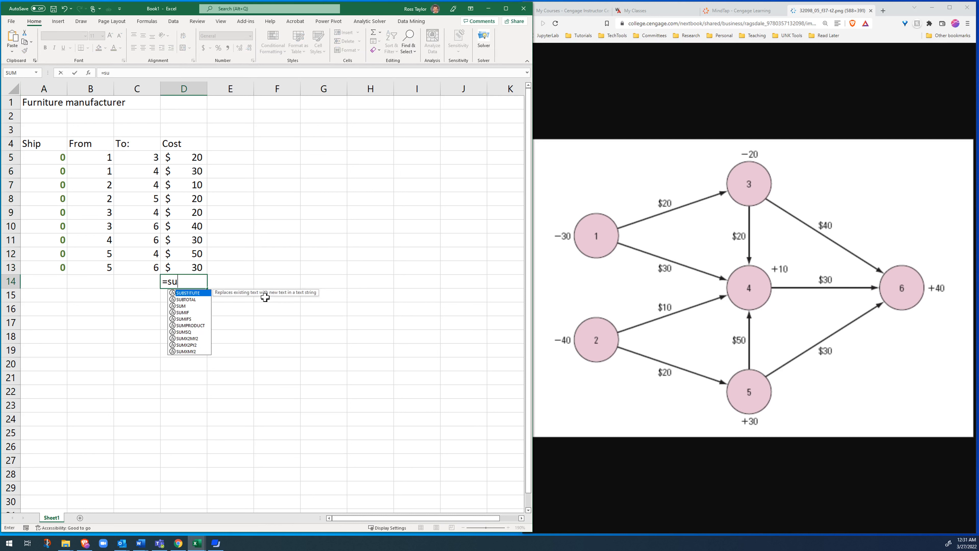
pyautogui.write('mp')
pyautogui.press('Tab')
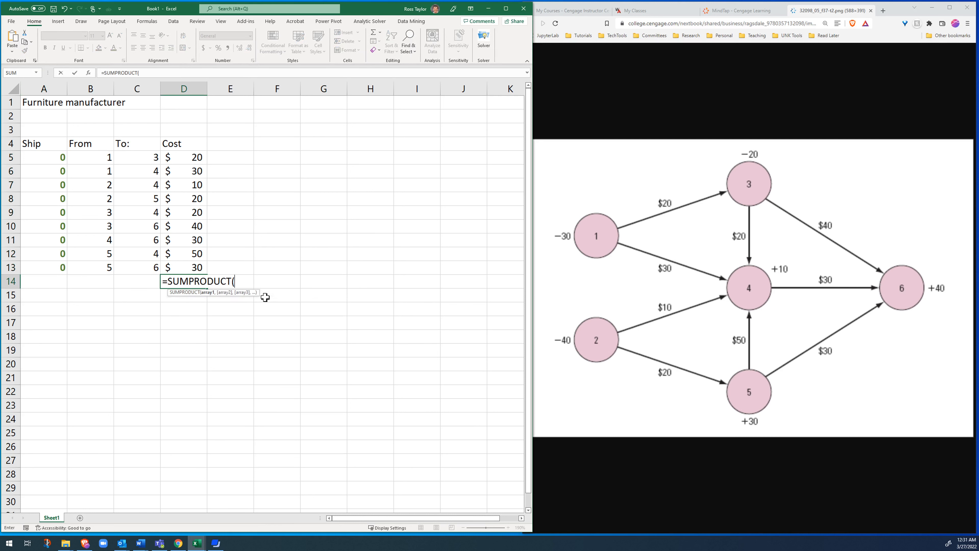
pyautogui.moveTo(55, 158); pyautogui.dragTo(52, 265)
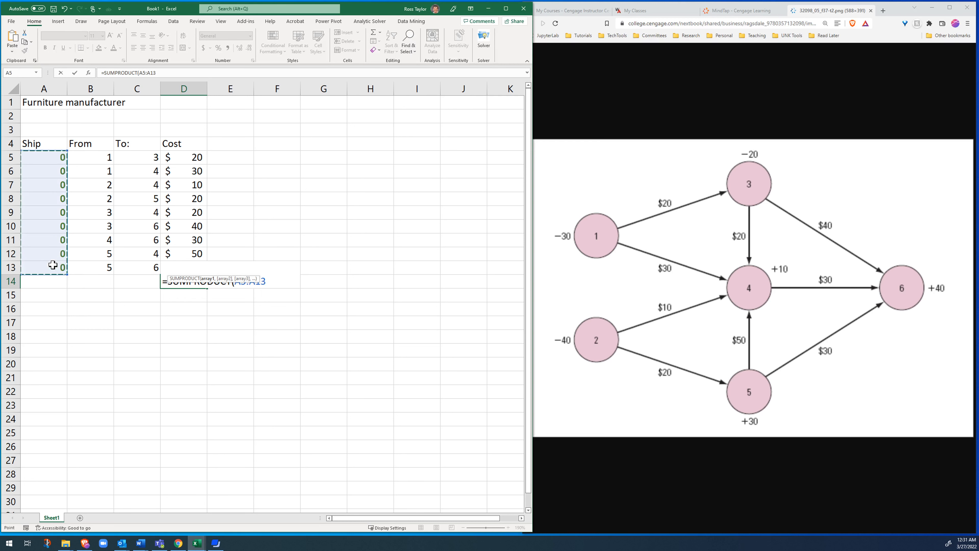
pyautogui.write(',')
pyautogui.click(194, 159)
pyautogui.moveTo(194, 158); pyautogui.dragTo(193, 268)
pyautogui.write(')')
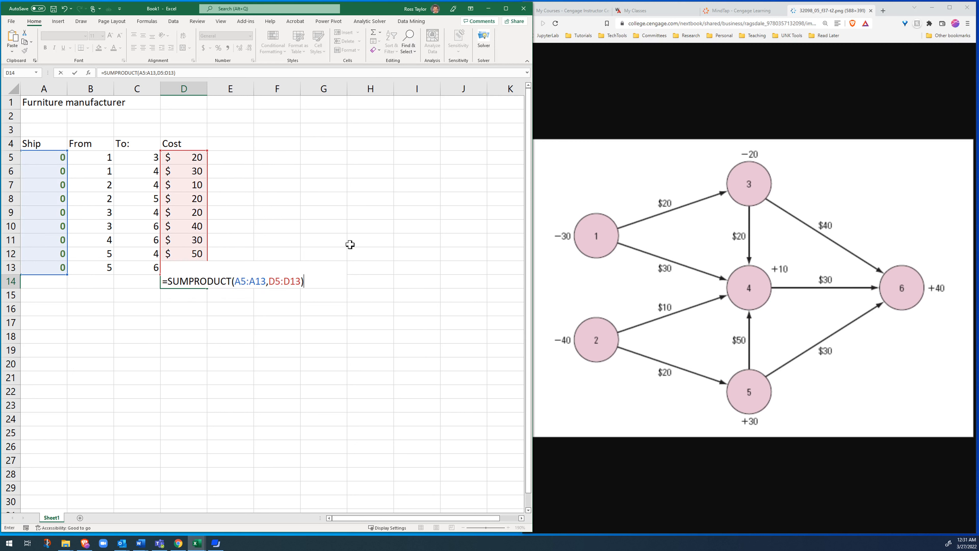
pyautogui.press('Return')
pyautogui.press('Up')
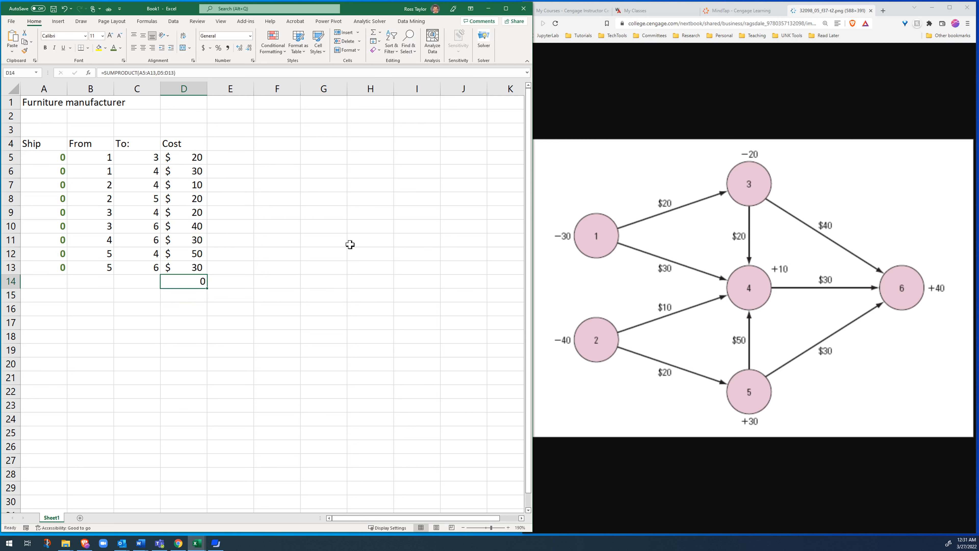
# Copy the dollar cell formatting from D13 to the total in D14.
pyautogui.click(202, 264)
pyautogui.click(25, 50)
pyautogui.click(170, 279)
# Label the total cost row by entering Total in C14.
pyautogui.press('Left')
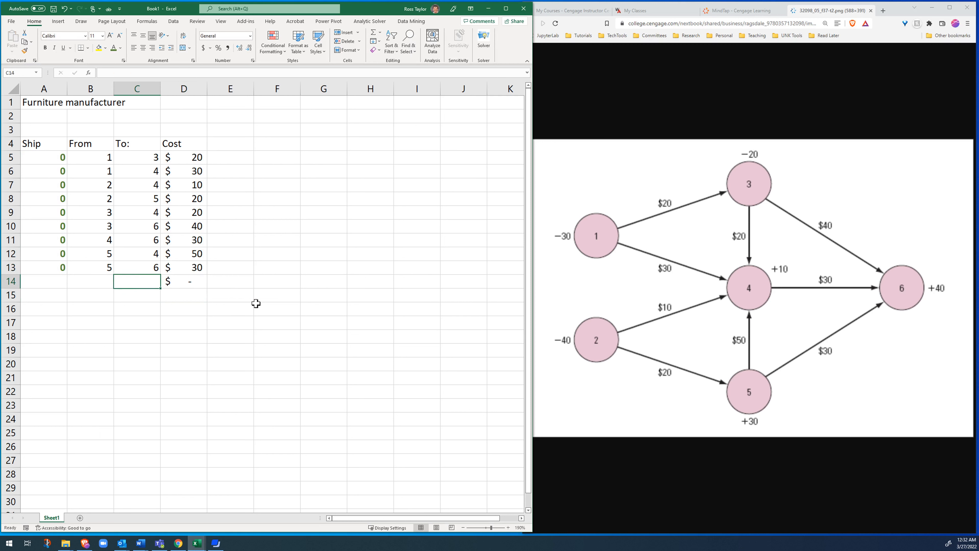
pyautogui.write('Total')
pyautogui.press('Return')
# Make the total cost in D14 blue and bold.
pyautogui.press('Up')
pyautogui.press('Right')
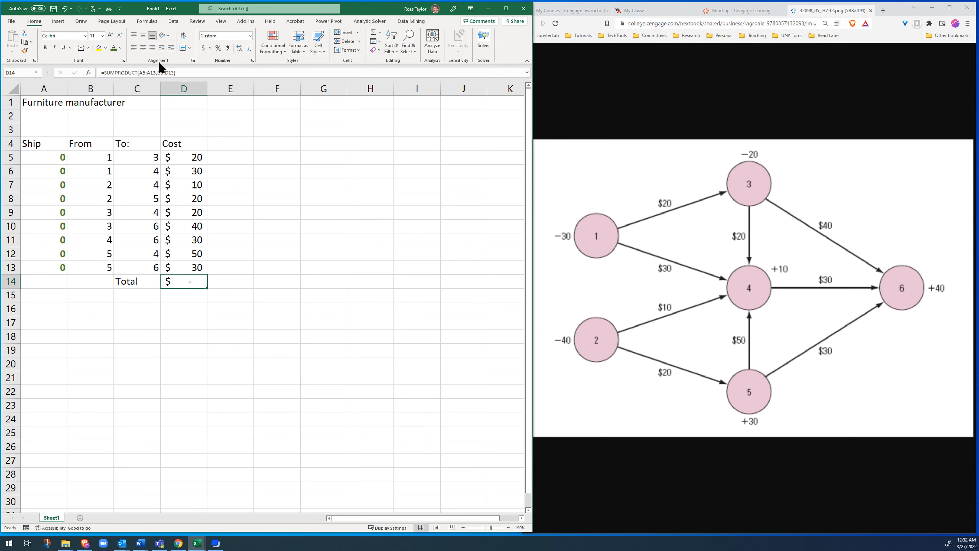
pyautogui.click(120, 48)
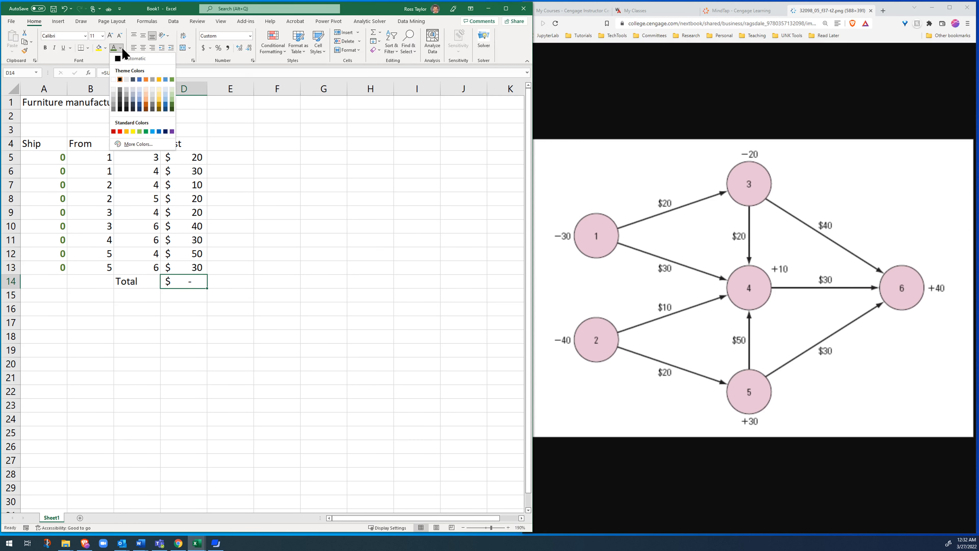
pyautogui.click(166, 110)
pyautogui.click(45, 49)
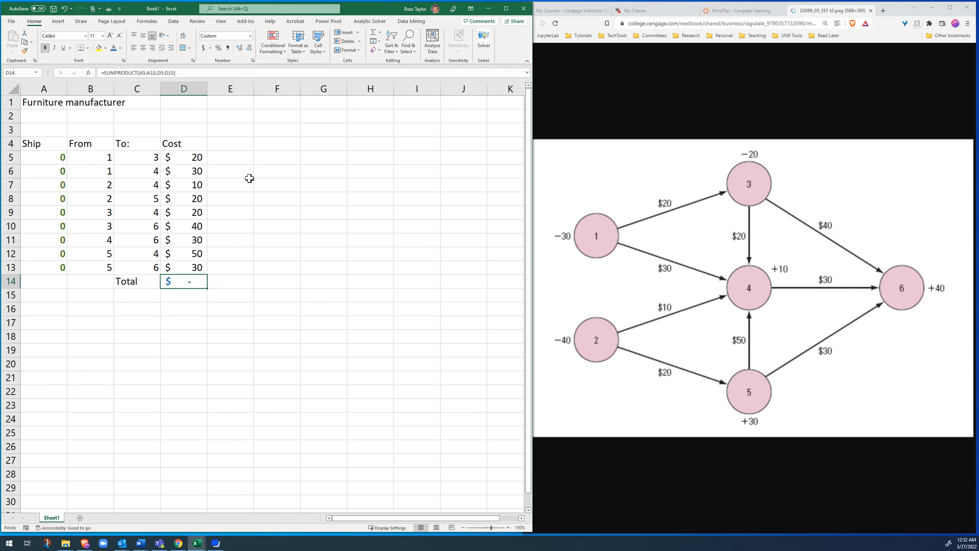
# Enter the heading Node in F4 and list nodes 1 through 6 in F5:F10.
pyautogui.click(277, 146)
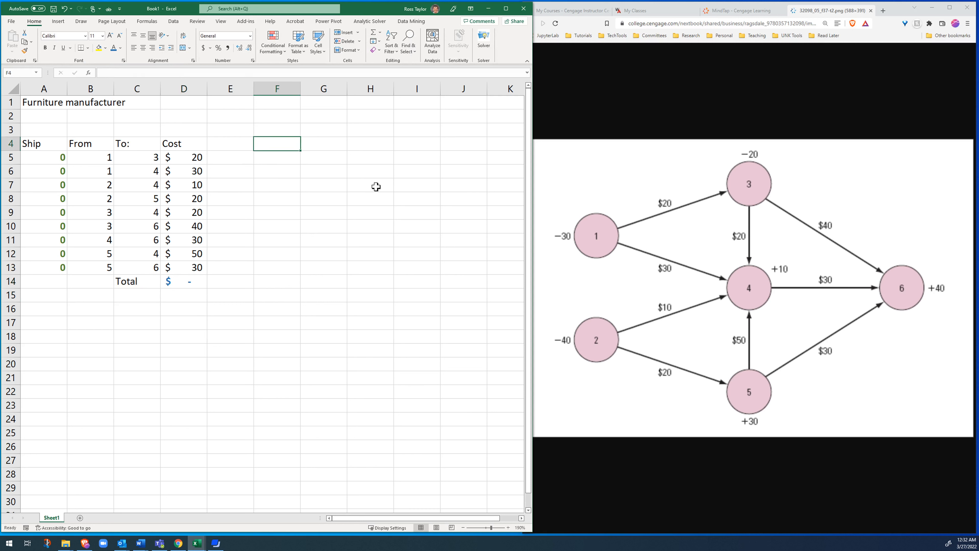
pyautogui.write('Node')
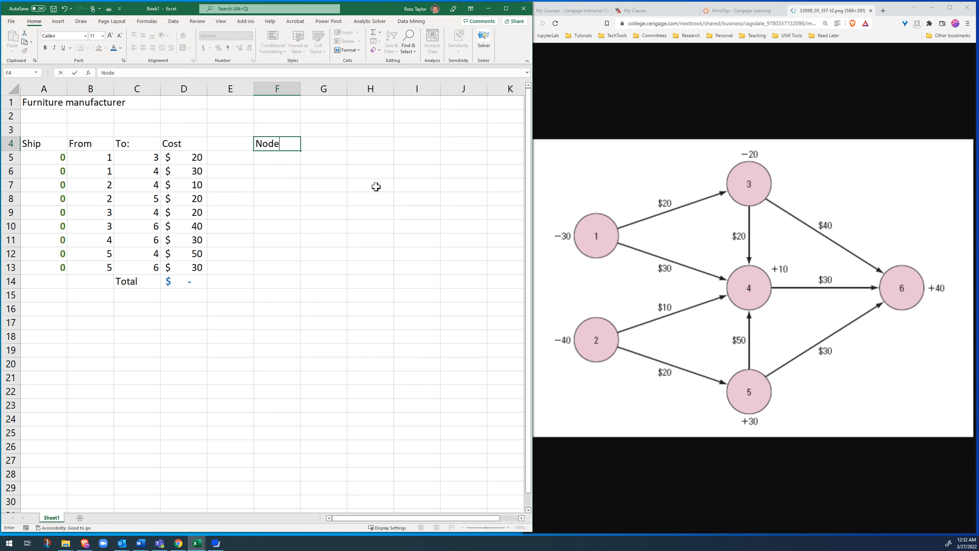
pyautogui.press('Return')
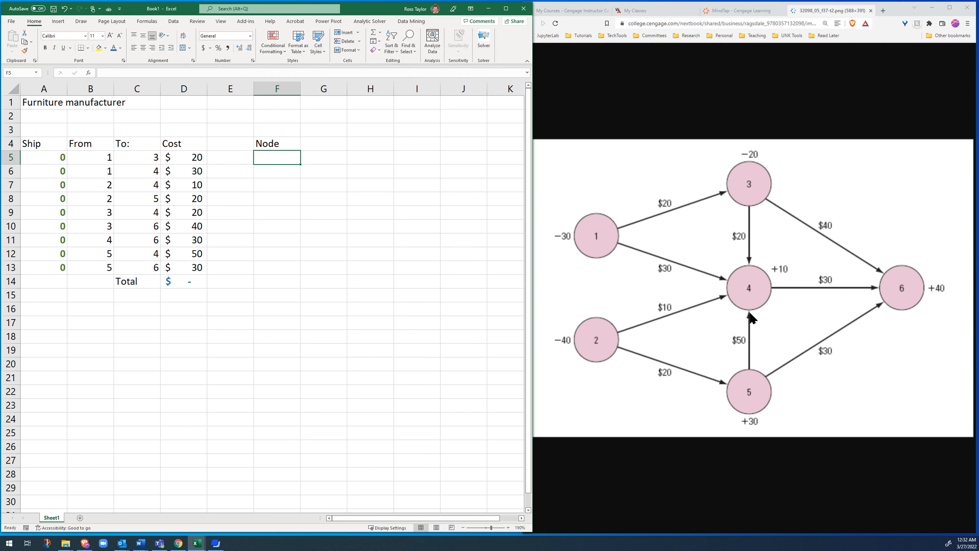
pyautogui.write('1')
pyautogui.press('Return')
pyautogui.write('2')
pyautogui.press('Return')
pyautogui.write('3')
pyautogui.press('Return')
pyautogui.write('4')
pyautogui.press('Return')
pyautogui.write('5')
pyautogui.press('Return')
pyautogui.write('6')
pyautogui.press('Return')
# Add the headings Net Flow in G4 and Supply/Demand in H4.
pyautogui.press('Up')
pyautogui.press('Up')
pyautogui.press('Up')
pyautogui.press('Up')
pyautogui.press('Up')
pyautogui.press('Up')
pyautogui.press('Up')
pyautogui.press('Right')
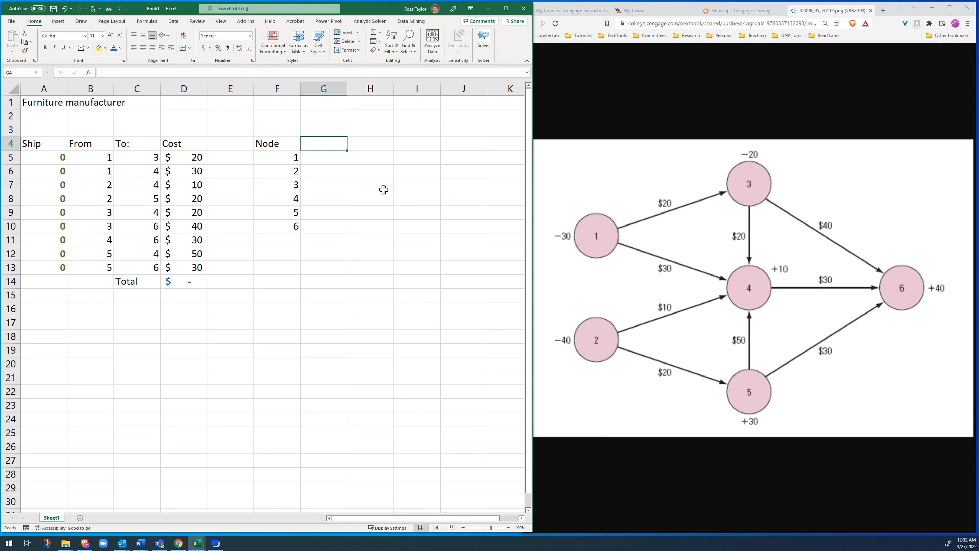
pyautogui.write('Net Flow')
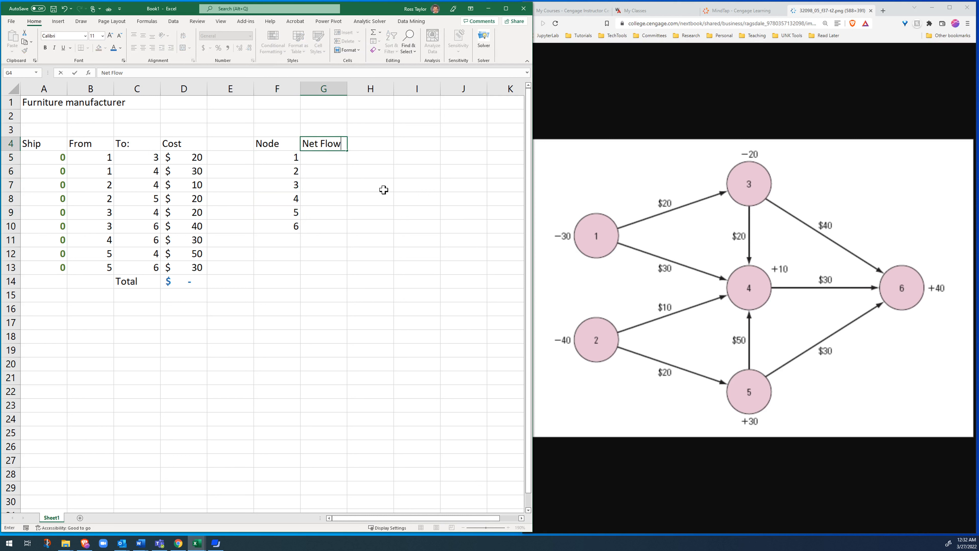
pyautogui.press('Tab')
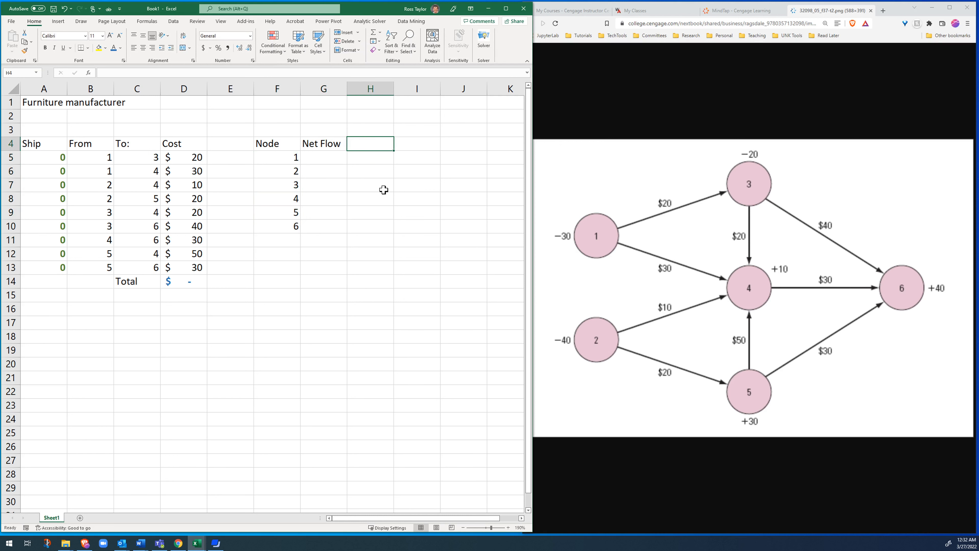
pyautogui.write('Suppl')
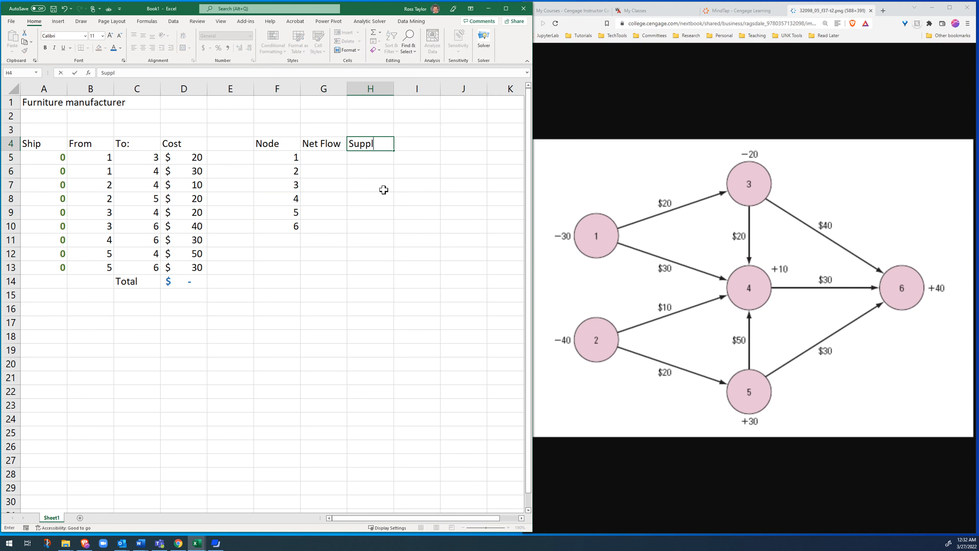
pyautogui.write('y/Demand')
pyautogui.press('Return')
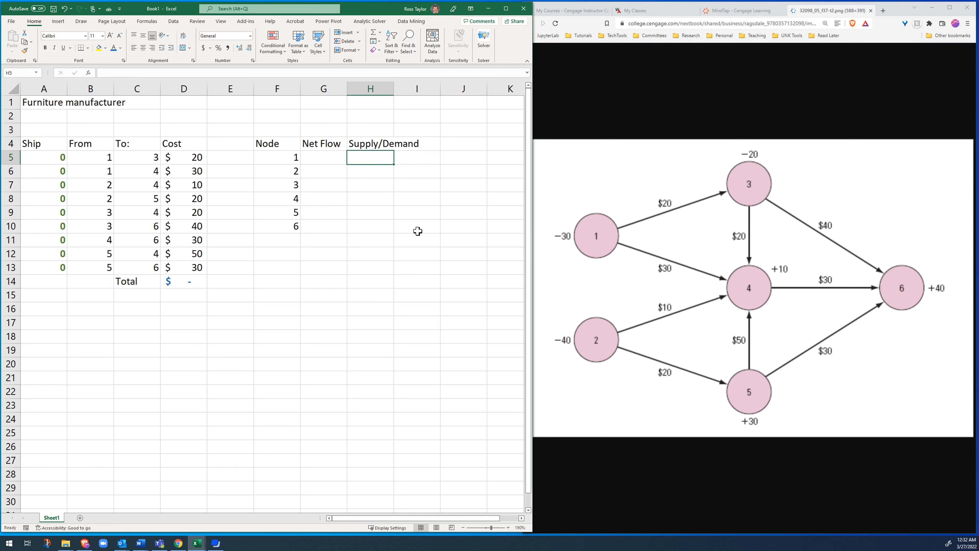
# Enter the supply/demand values -30, -40, -20, 10, 30 and 40 for nodes 1 to 6 in H5:H10.
pyautogui.write('-30')
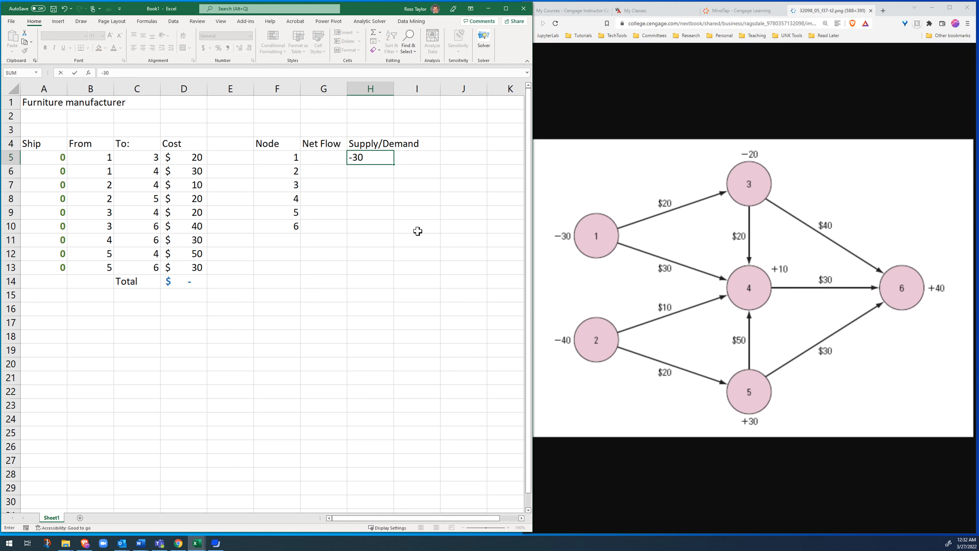
pyautogui.press('Return')
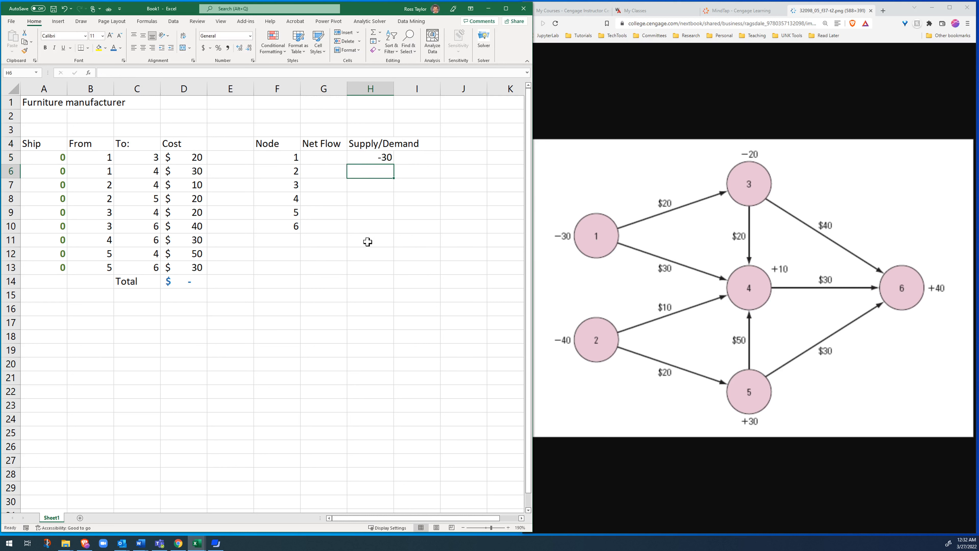
pyautogui.write('-40')
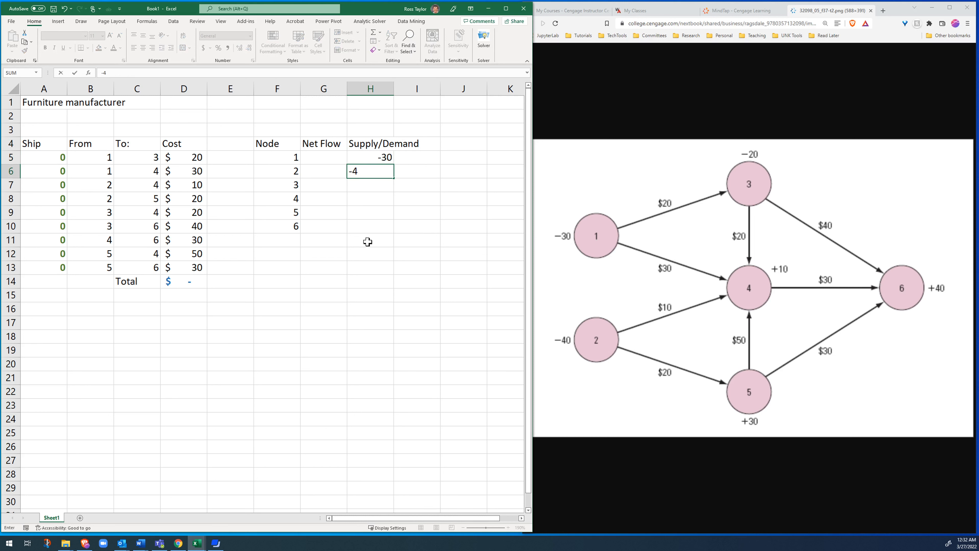
pyautogui.press('Return')
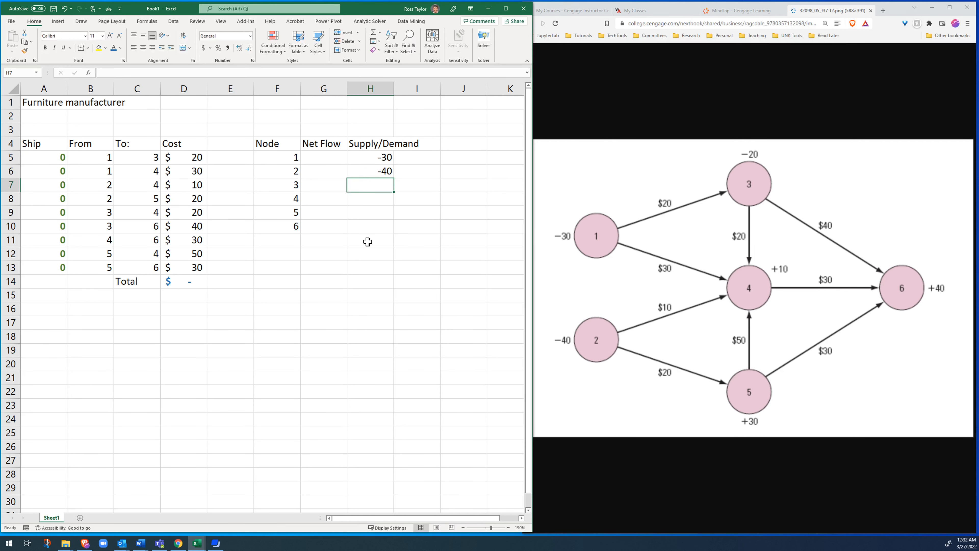
pyautogui.write('-20')
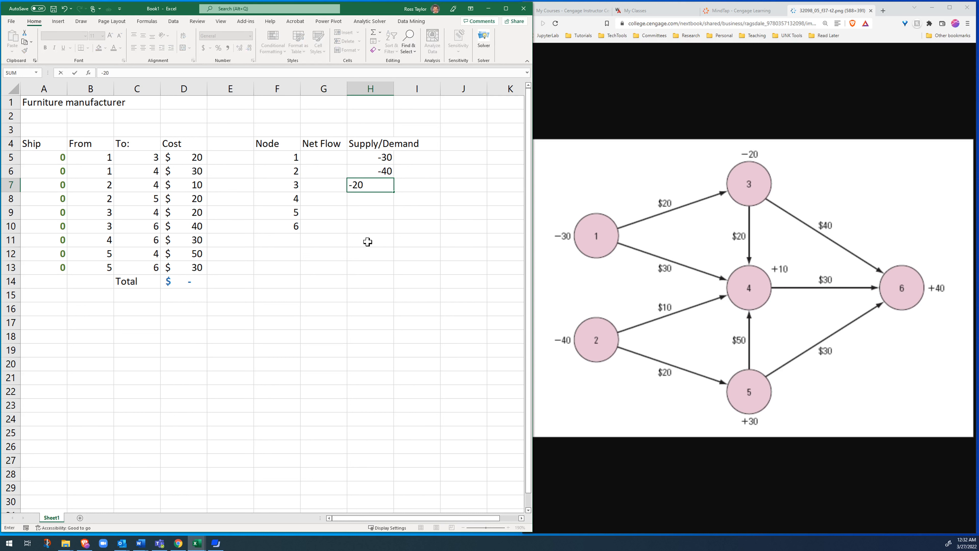
pyautogui.press('Return')
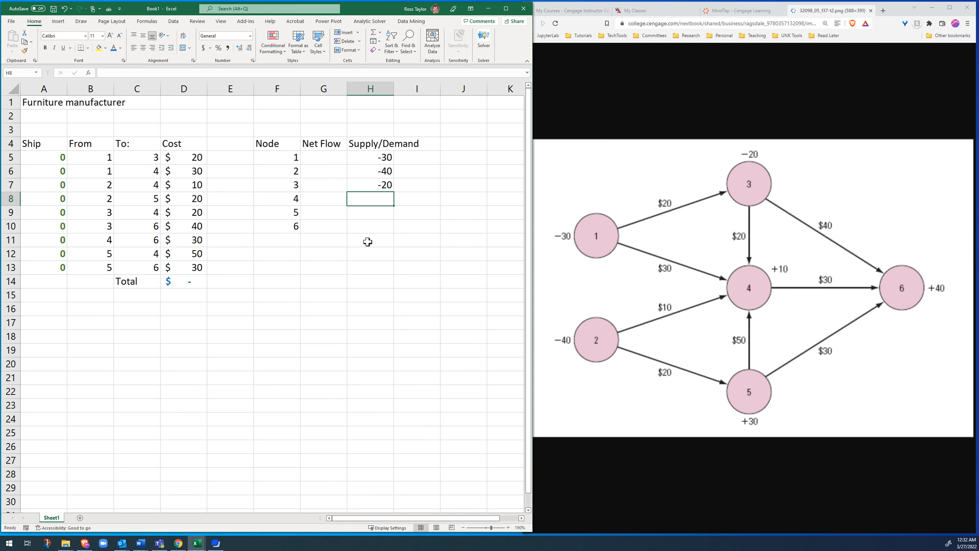
pyautogui.write('10')
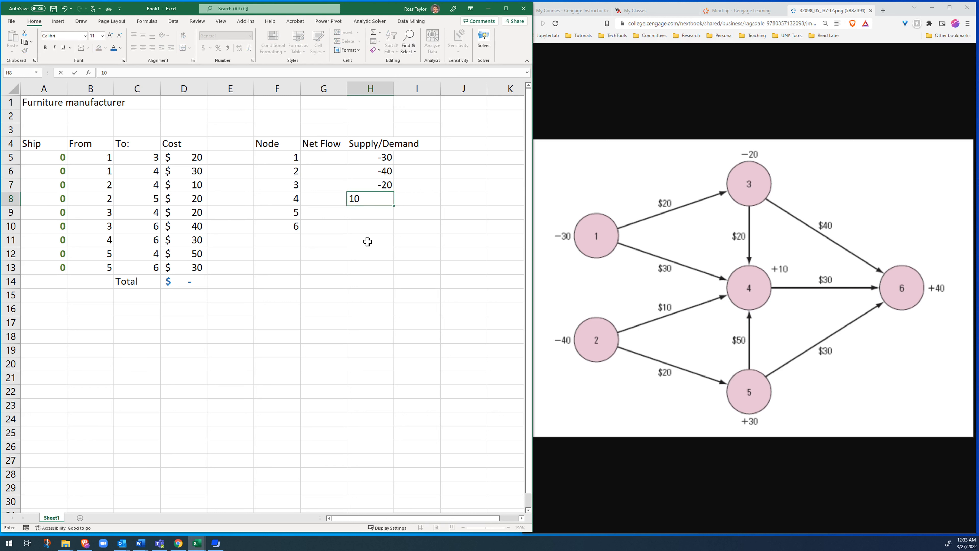
pyautogui.press('Return')
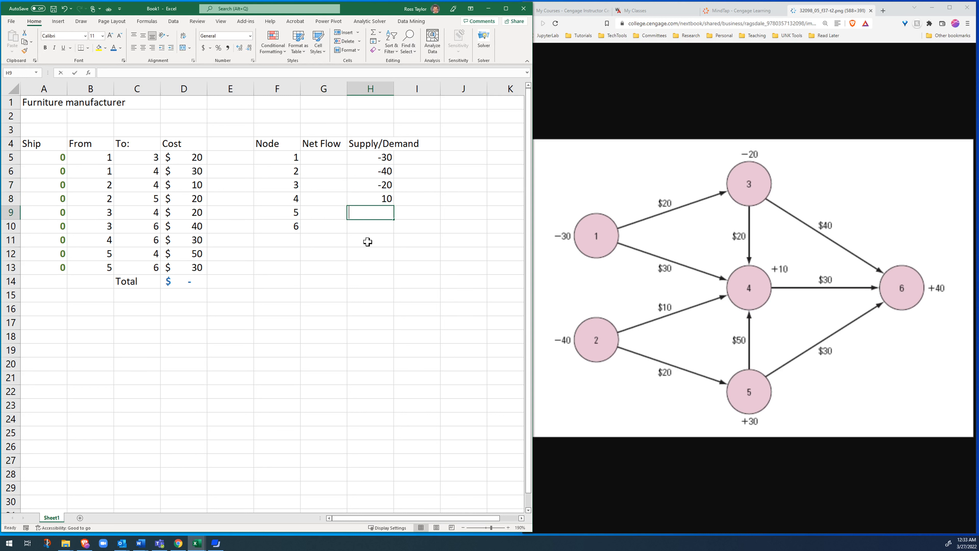
pyautogui.write('30')
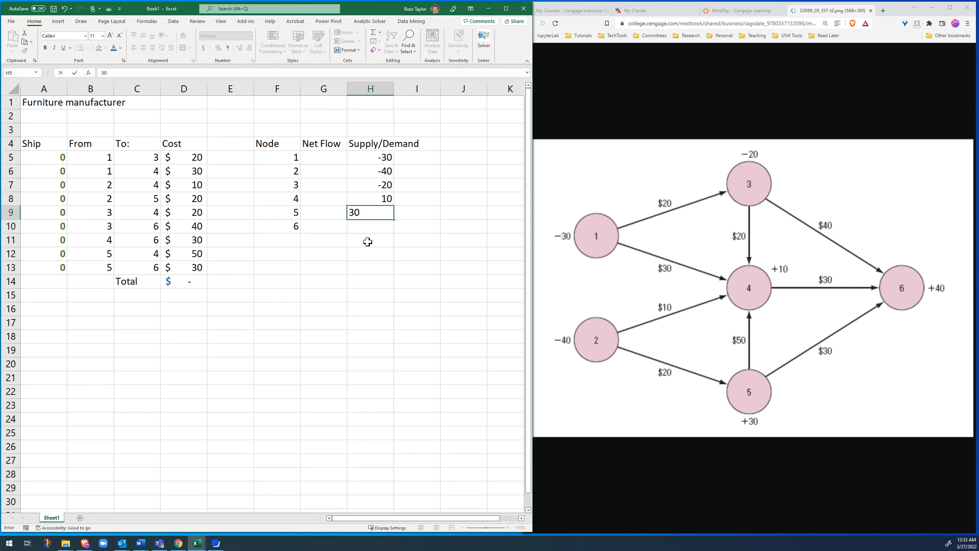
pyautogui.press('Return')
pyautogui.write('40')
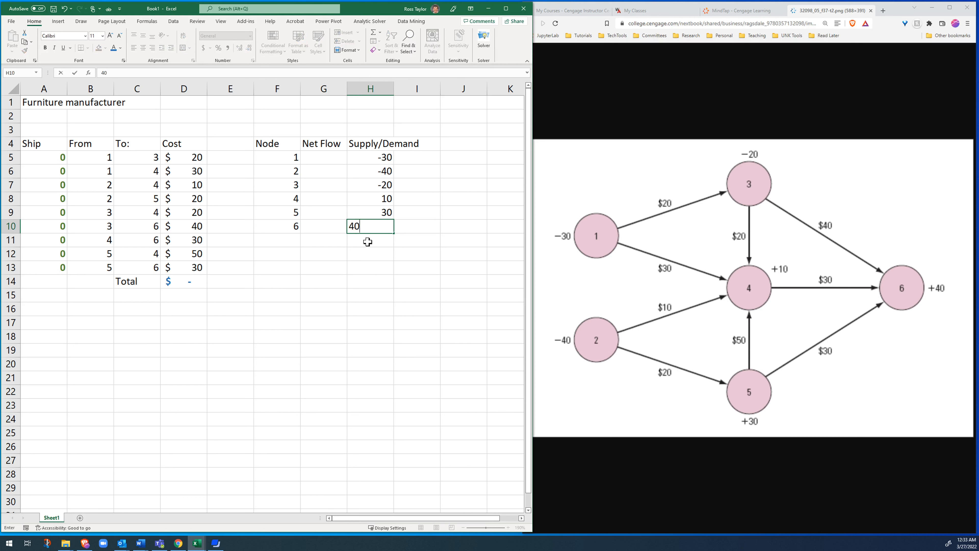
pyautogui.press('Return')
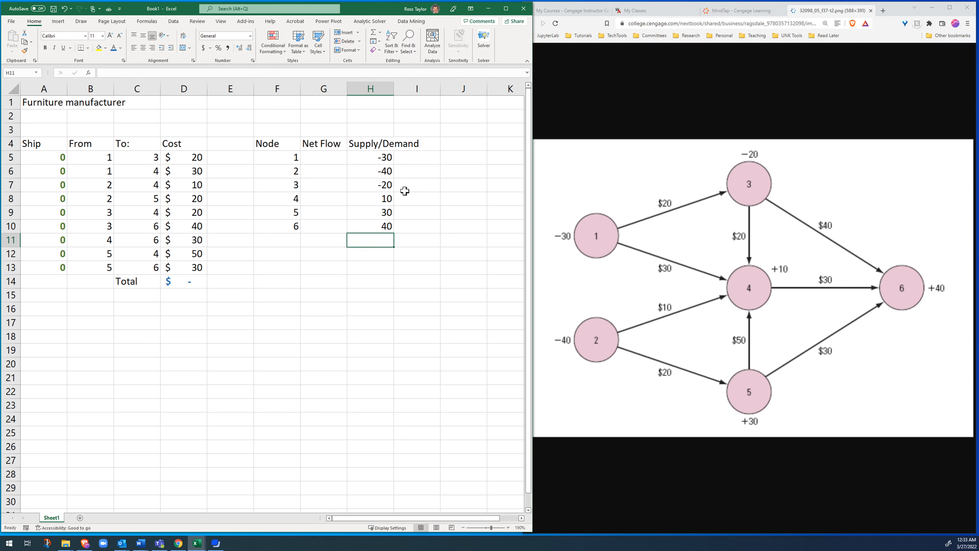
# Begin the net flow formula in G5 with SUMIF(B5:B13,F4,A5:A13) for the flow leaving the node.
pyautogui.click(331, 156)
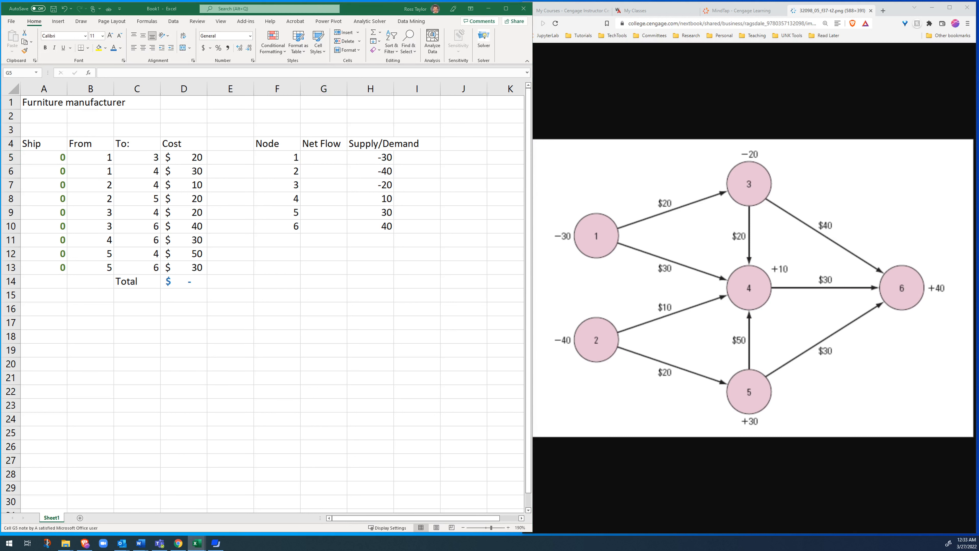
pyautogui.press('F2')
pyautogui.click(316, 158)
pyautogui.click(336, 158)
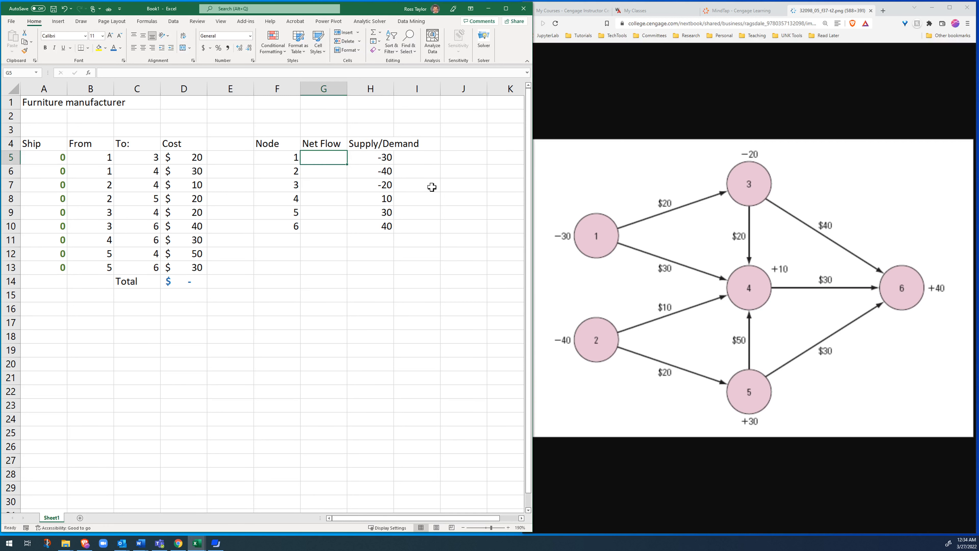
pyautogui.write('=')
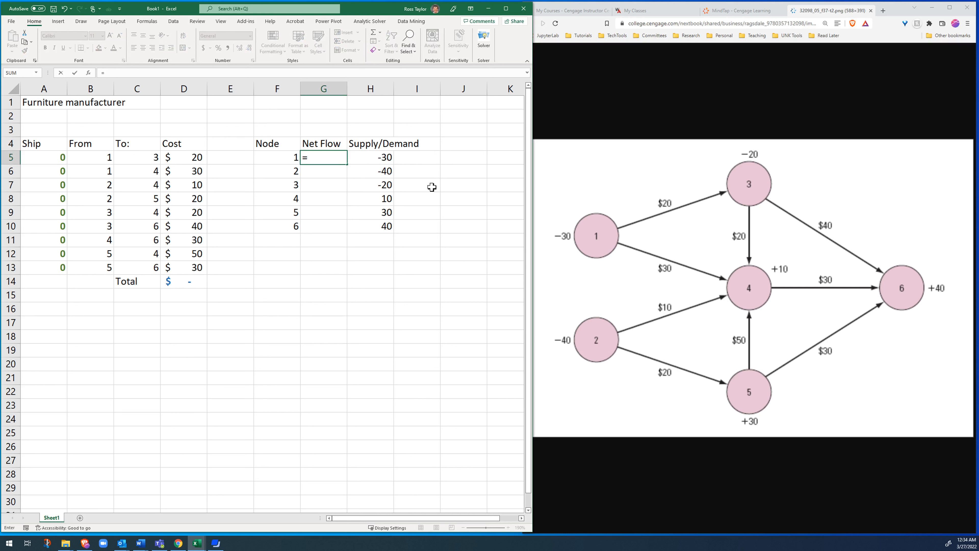
pyautogui.write('sumi')
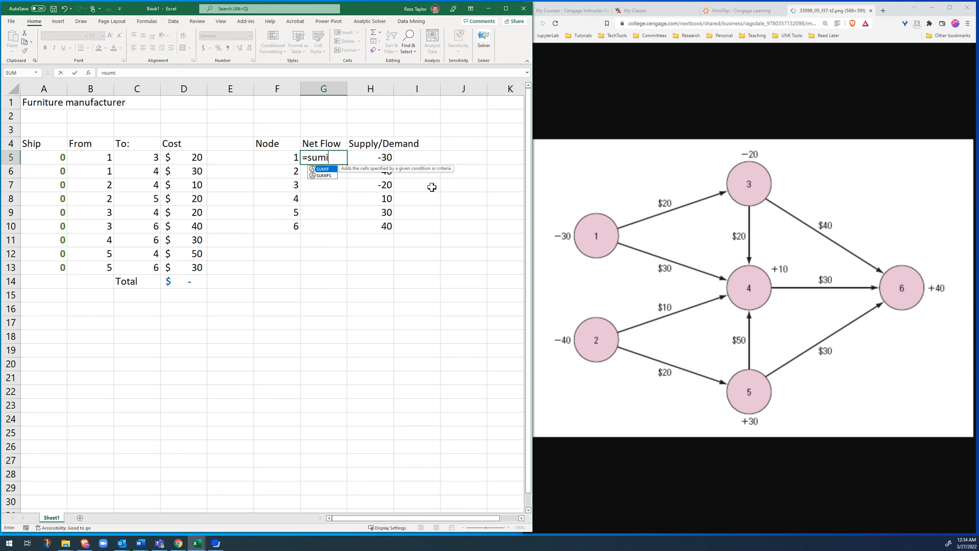
pyautogui.write('f')
pyautogui.press('Tab')
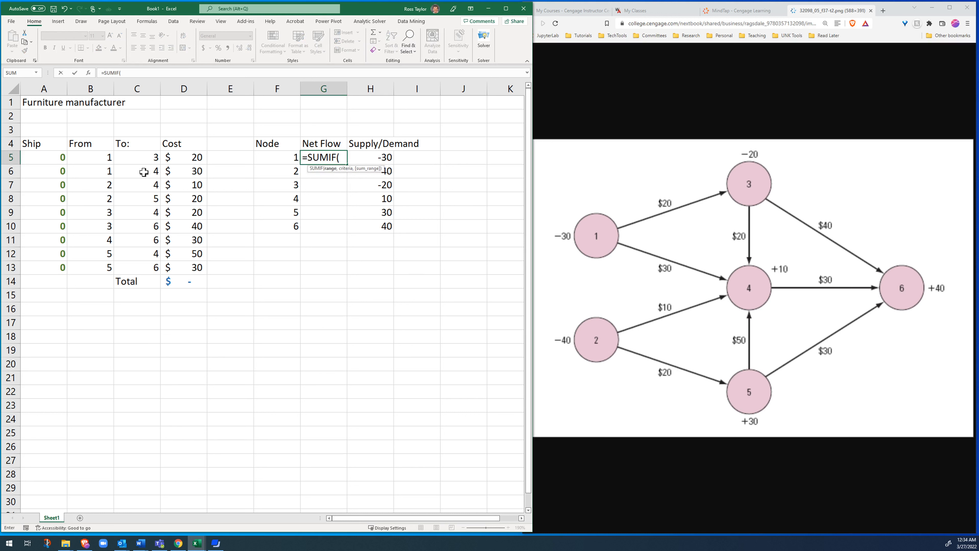
pyautogui.moveTo(101, 158); pyautogui.dragTo(96, 265)
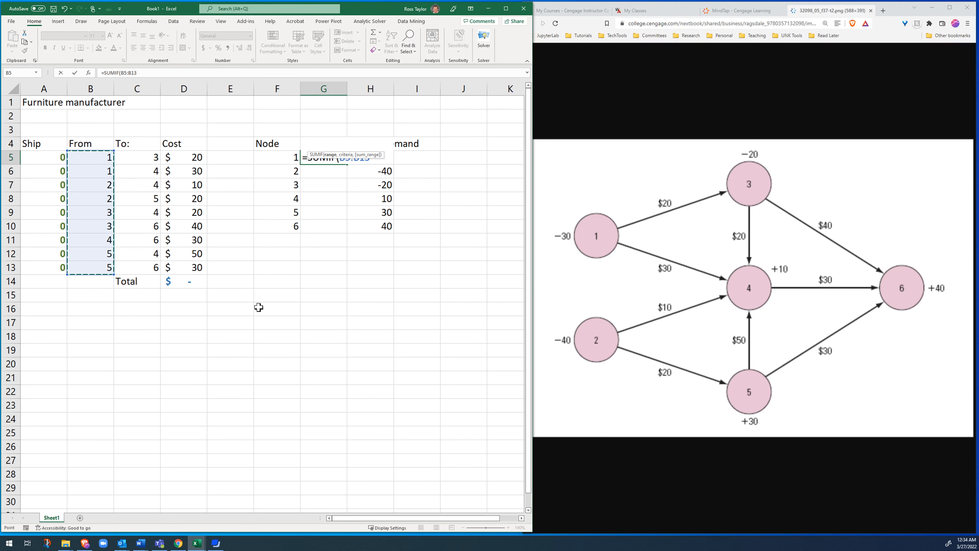
pyautogui.write(',')
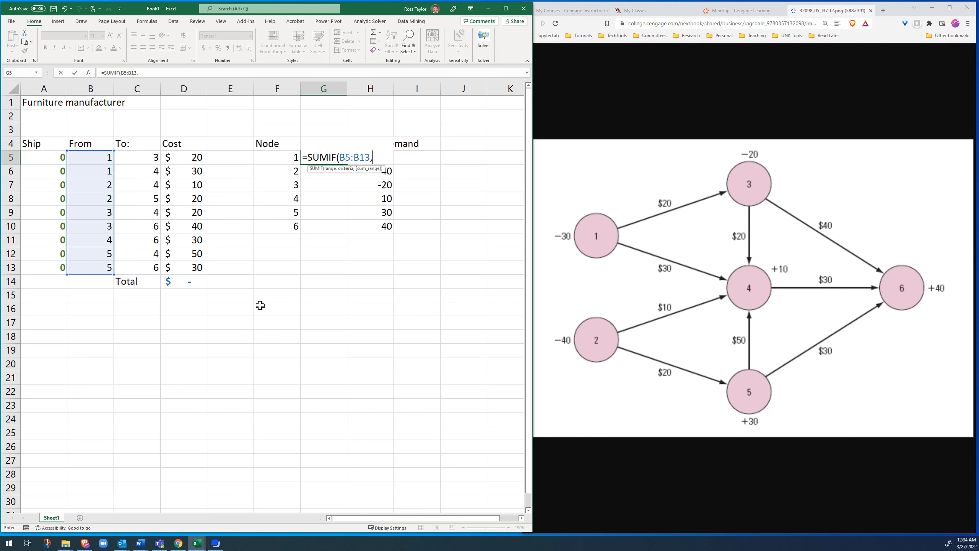
pyautogui.click(275, 146)
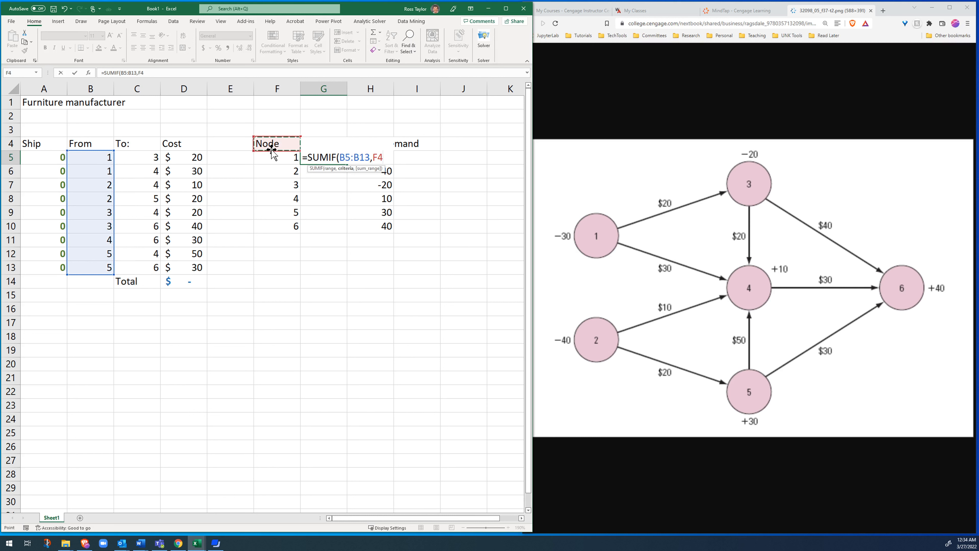
pyautogui.write(',')
pyautogui.moveTo(45, 158); pyautogui.dragTo(48, 265)
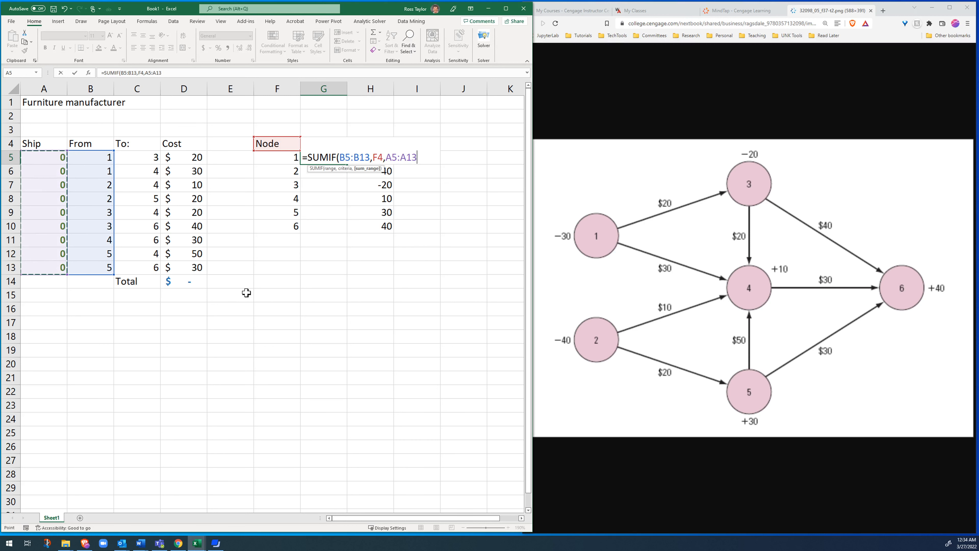
pyautogui.write(')')
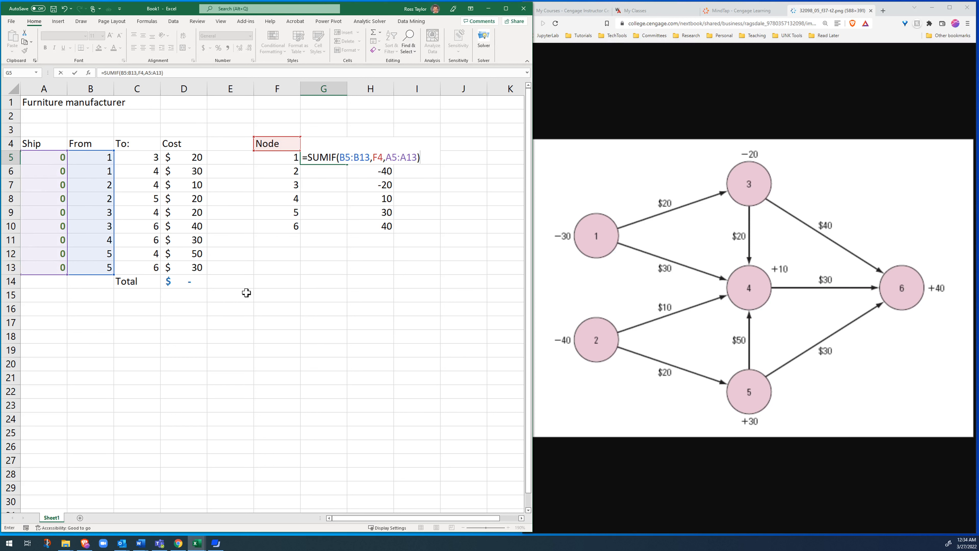
# Subtract SUMIF(C5:C13,F5,A5:A13) in the G5 formula and complete the entry.
pyautogui.write('-su')
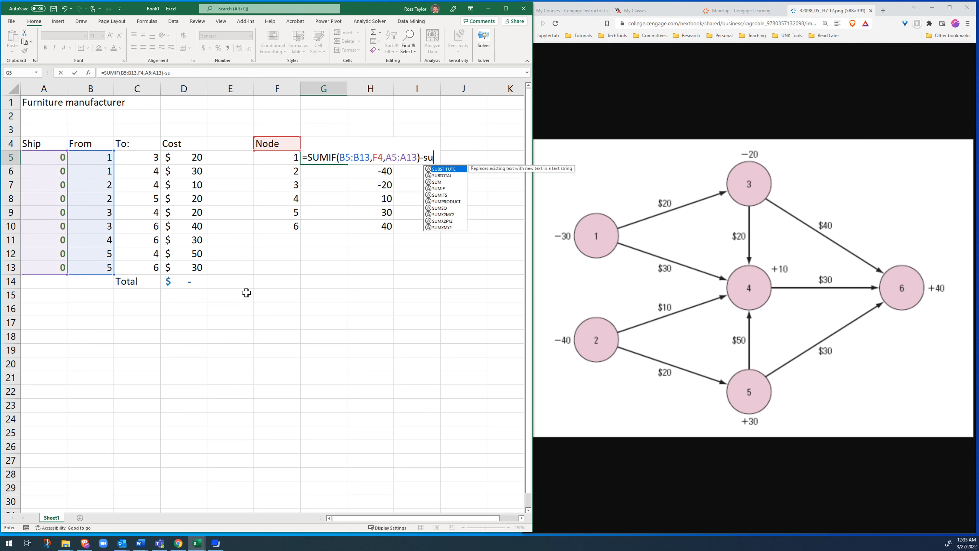
pyautogui.write('mif(')
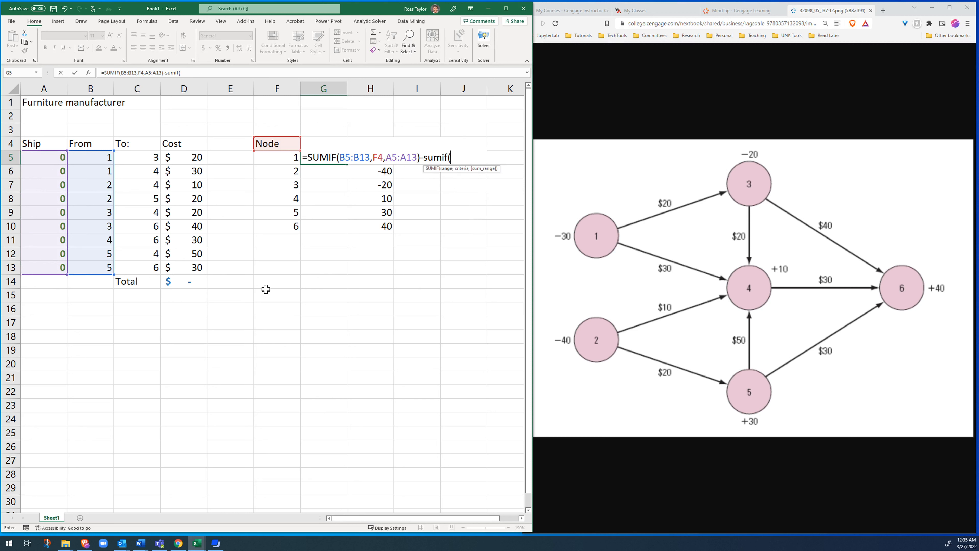
pyautogui.moveTo(136, 157); pyautogui.dragTo(141, 267)
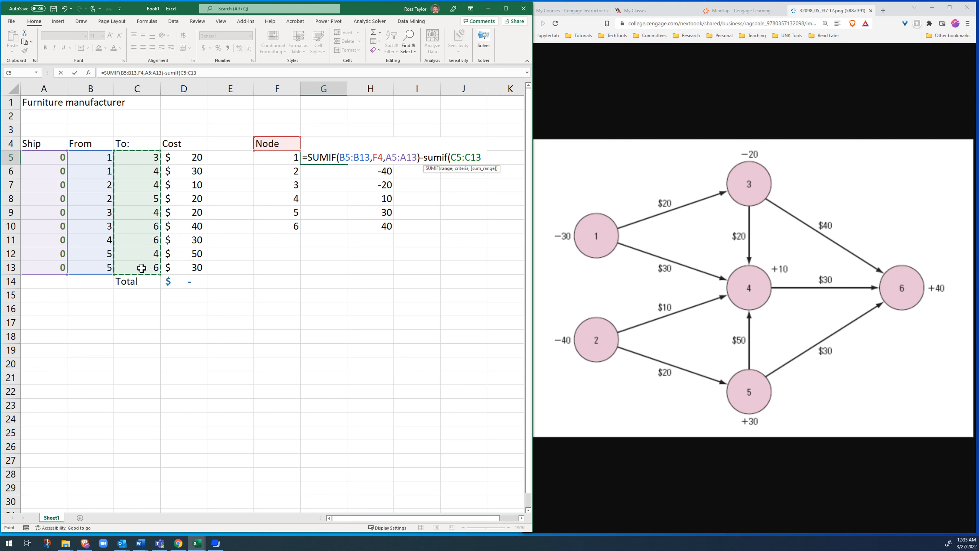
pyautogui.write(',')
pyautogui.click(262, 157)
pyautogui.write(',')
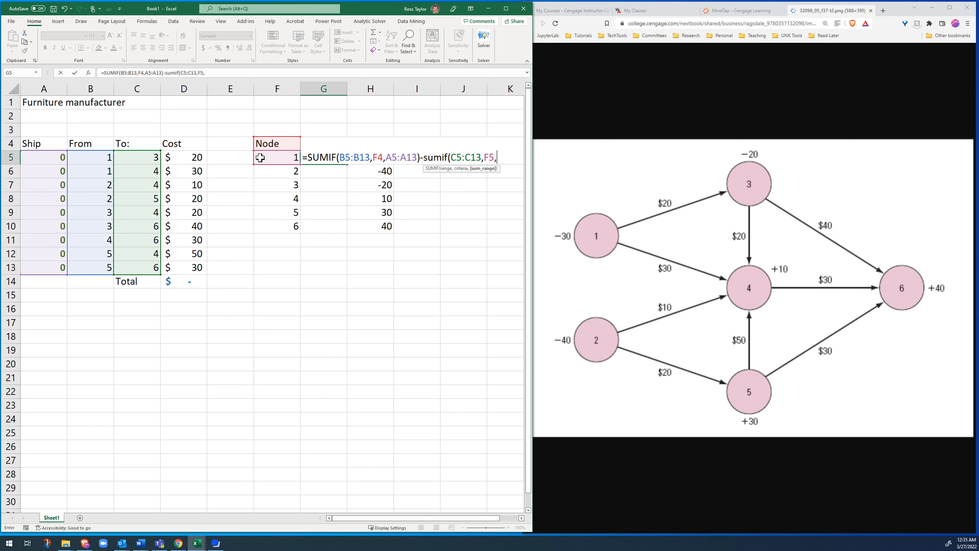
pyautogui.moveTo(55, 158); pyautogui.dragTo(55, 267)
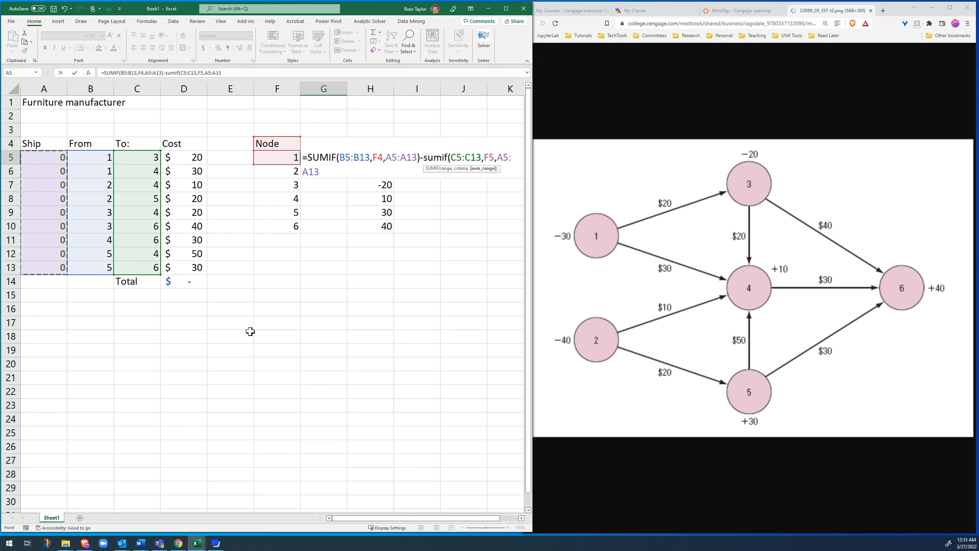
pyautogui.write(')')
pyautogui.press('Return')
pyautogui.press('Up')
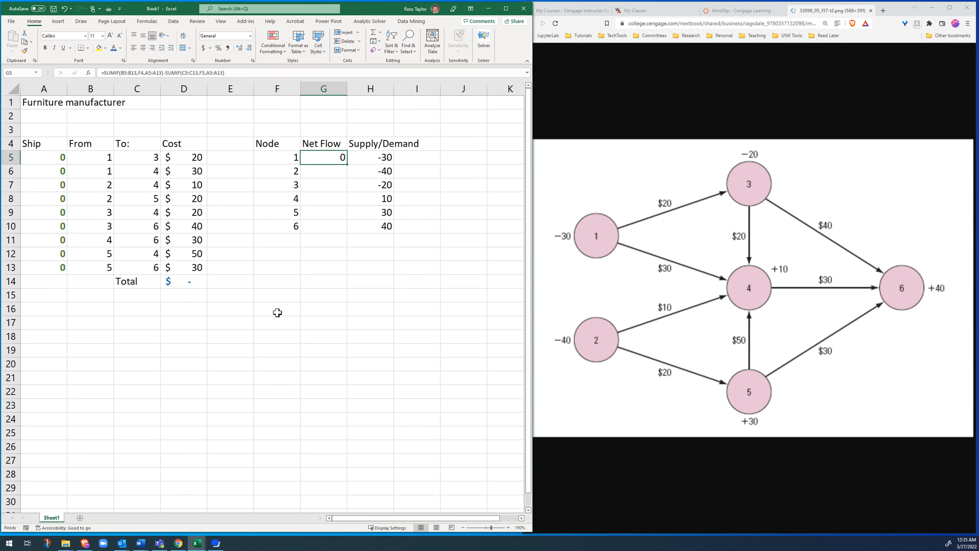
# Swap the two terms in G5 so the formula reads =SUMIF(C5:C13,F5,A5:A13)-SUMIF(B5:B13,F4,A5:A13).
pyautogui.click(228, 541)
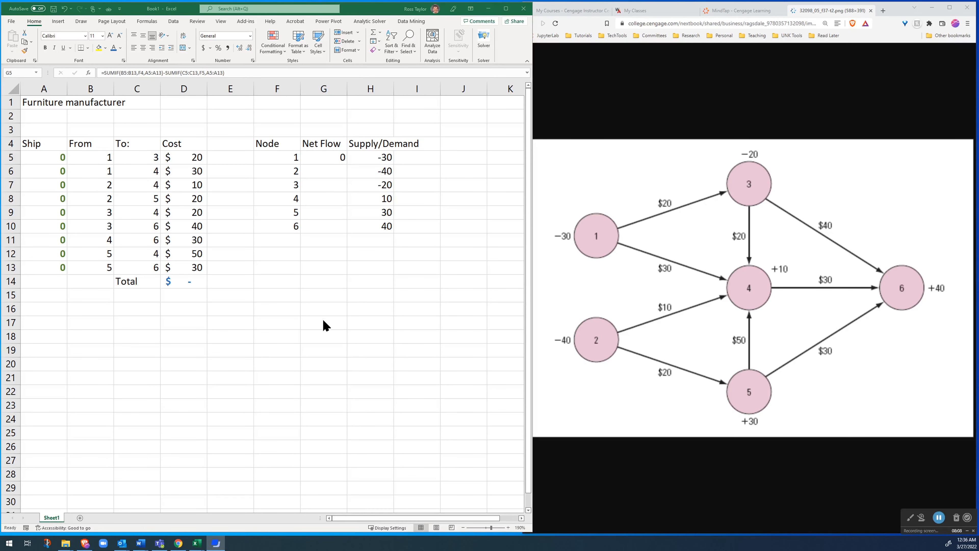
pyautogui.click(330, 158)
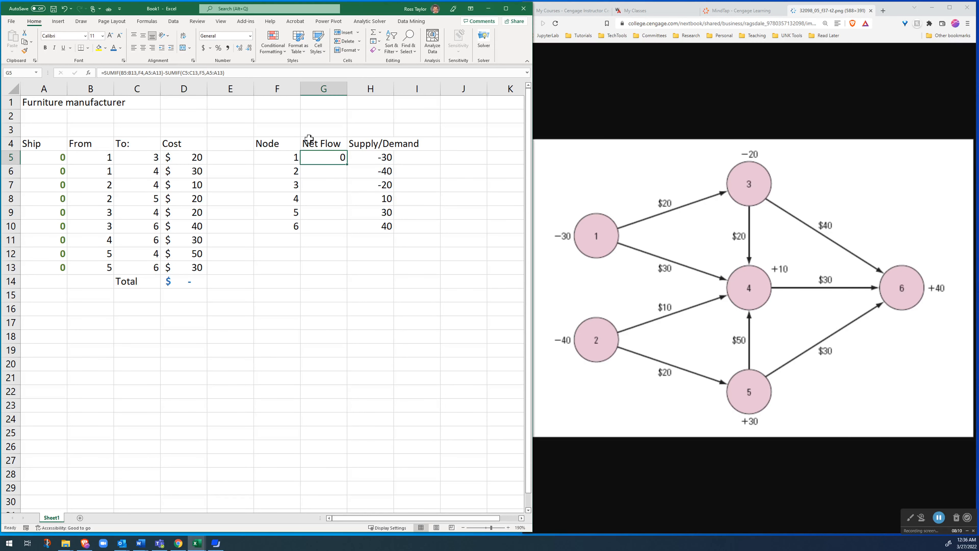
pyautogui.moveTo(166, 73); pyautogui.dragTo(249, 72)
pyautogui.hotkey('ctrl', 'c')
pyautogui.press('Delete')
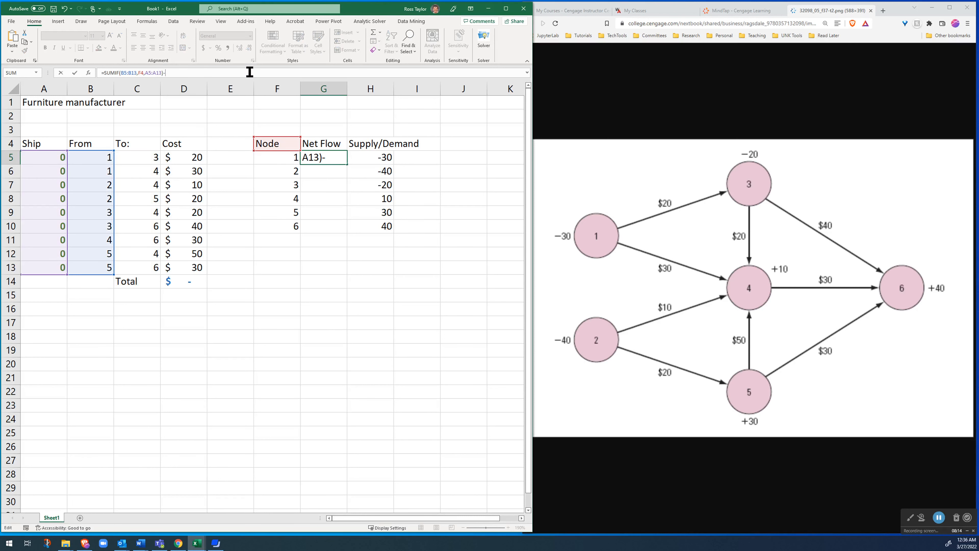
pyautogui.press('Home')
pyautogui.hotkey('ctrl', 'v')
pyautogui.write('-')
pyautogui.hotkey('ctrl', 'Return')
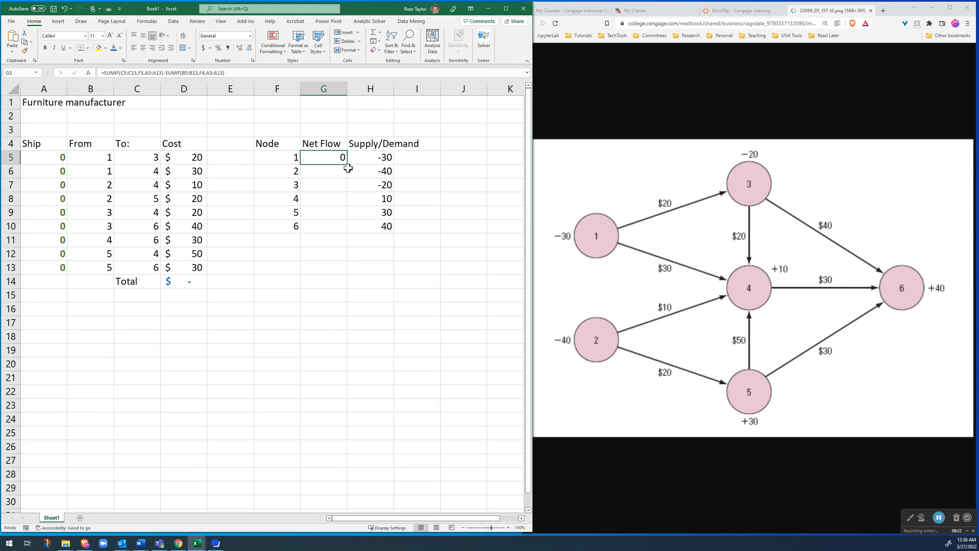
# Convert all cell references in the G5 net flow formula to absolute references.
pyautogui.click(210, 74)
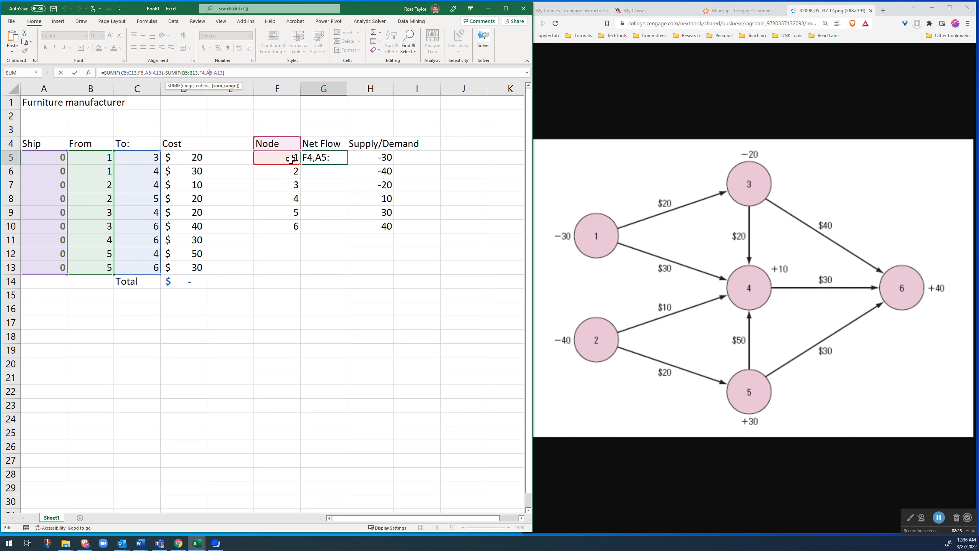
pyautogui.moveTo(233, 72); pyautogui.dragTo(118, 72)
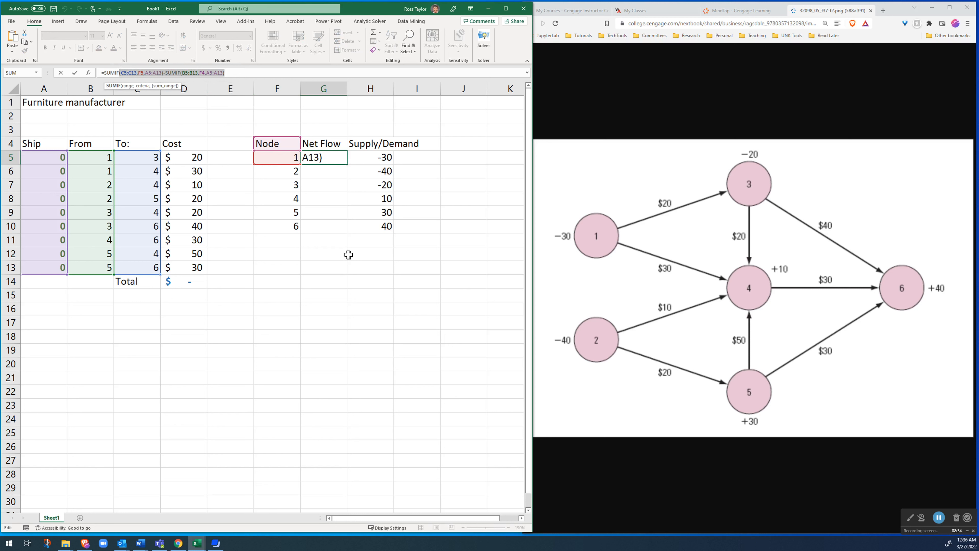
pyautogui.press('F4')
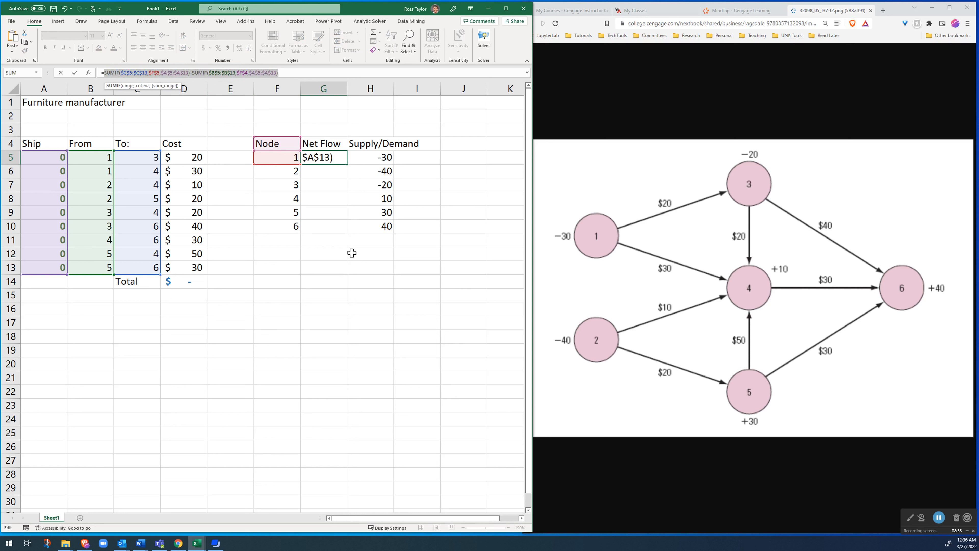
# Make the criteria references F5 and F4 in the G5 formula relative again, keeping the ranges absolute.
pyautogui.moveTo(150, 73); pyautogui.dragTo(159, 74)
pyautogui.press('F4')
pyautogui.press('F4')
pyautogui.press('F4')
pyautogui.click(237, 72)
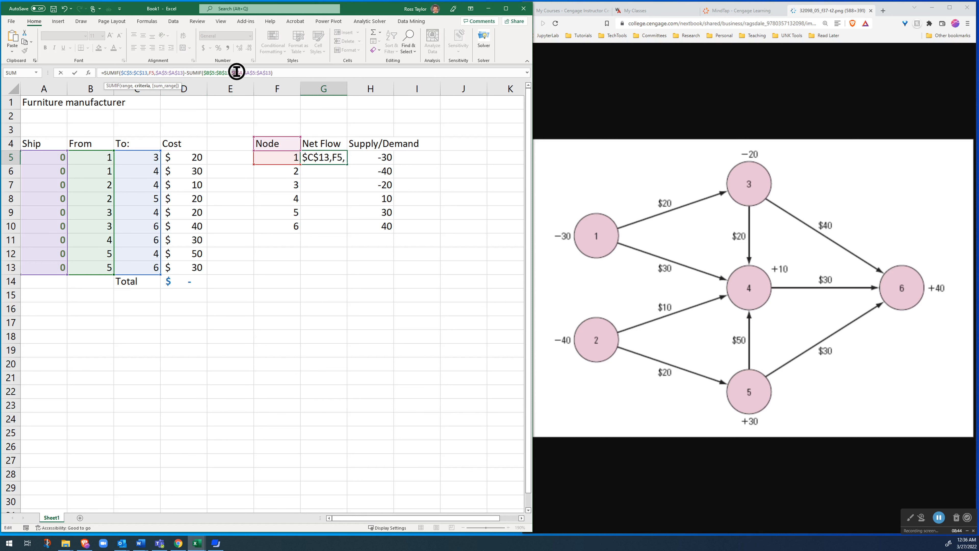
pyautogui.doubleClick(237, 72)
pyautogui.press('F4')
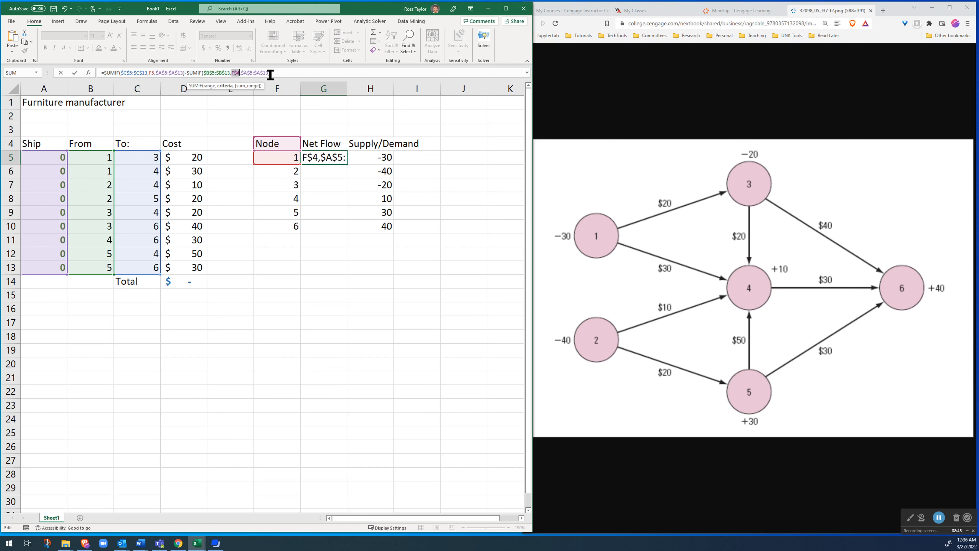
pyautogui.press('F4')
pyautogui.press('Return')
# Fill the net flow formula from G5 down through G10 and check the copied formulas.
pyautogui.click(335, 154)
pyautogui.doubleClick(346, 165)
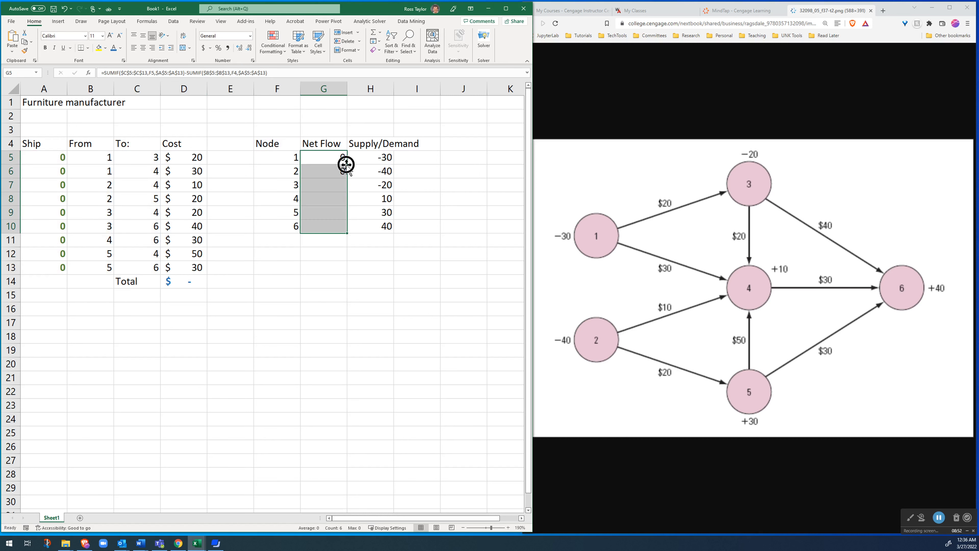
pyautogui.click(326, 227)
pyautogui.click(327, 213)
pyautogui.click(323, 184)
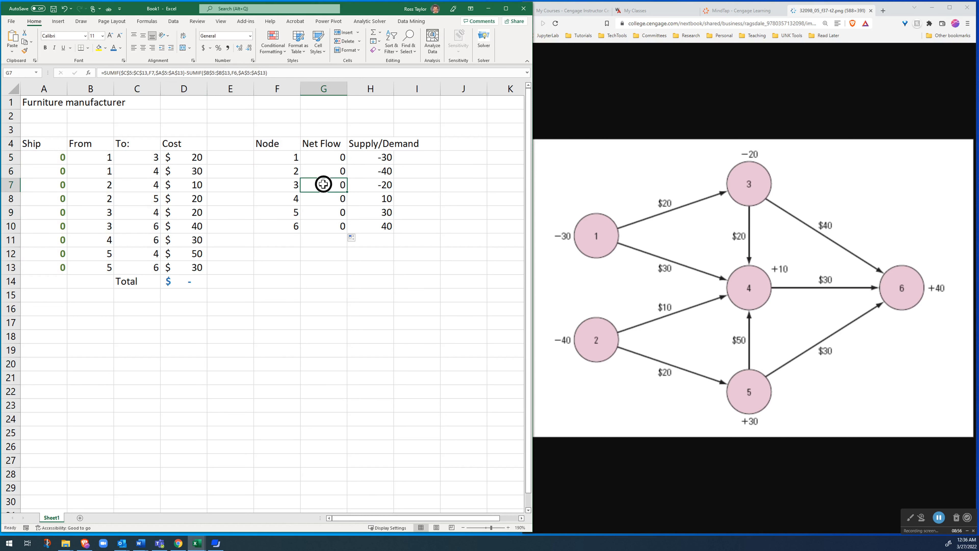
pyautogui.click(321, 160)
pyautogui.click(321, 170)
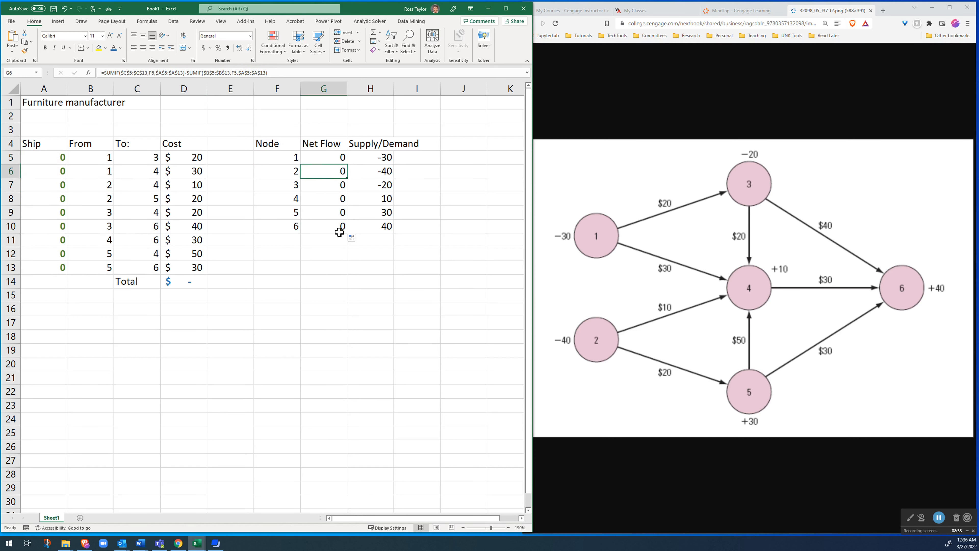
# Set up Solver to minimize the total cost in D14 by changing the Ship cells A5:A13.
pyautogui.click(192, 285)
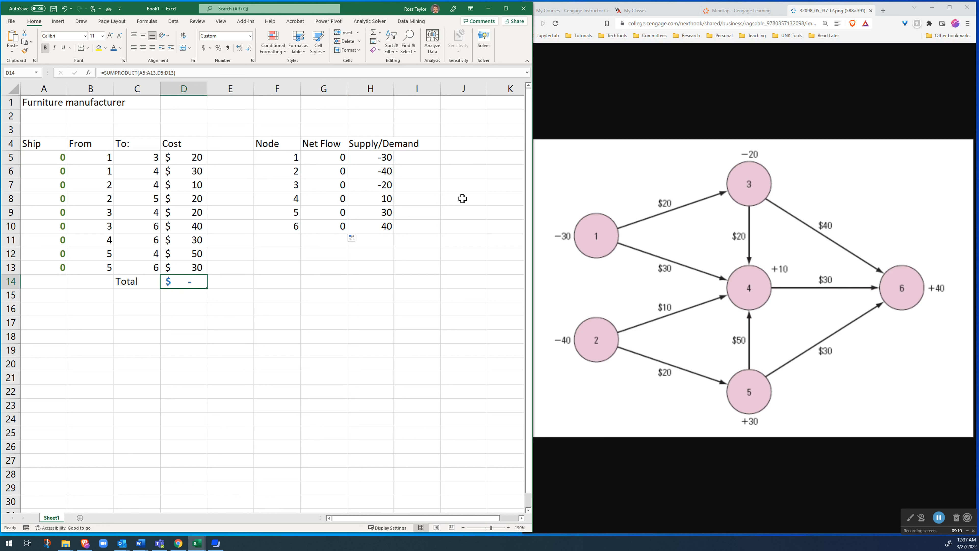
pyautogui.click(174, 22)
pyautogui.click(418, 41)
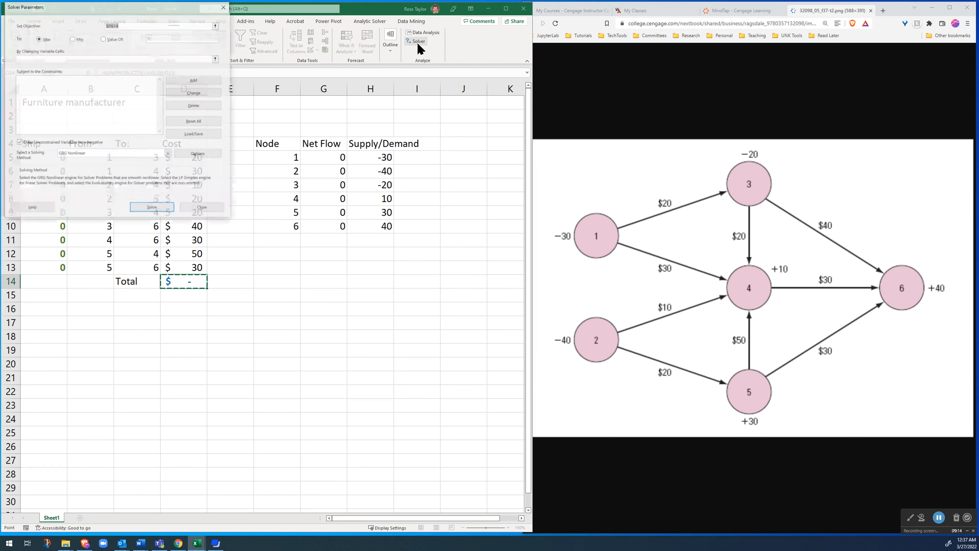
pyautogui.moveTo(124, 12); pyautogui.dragTo(543, 89)
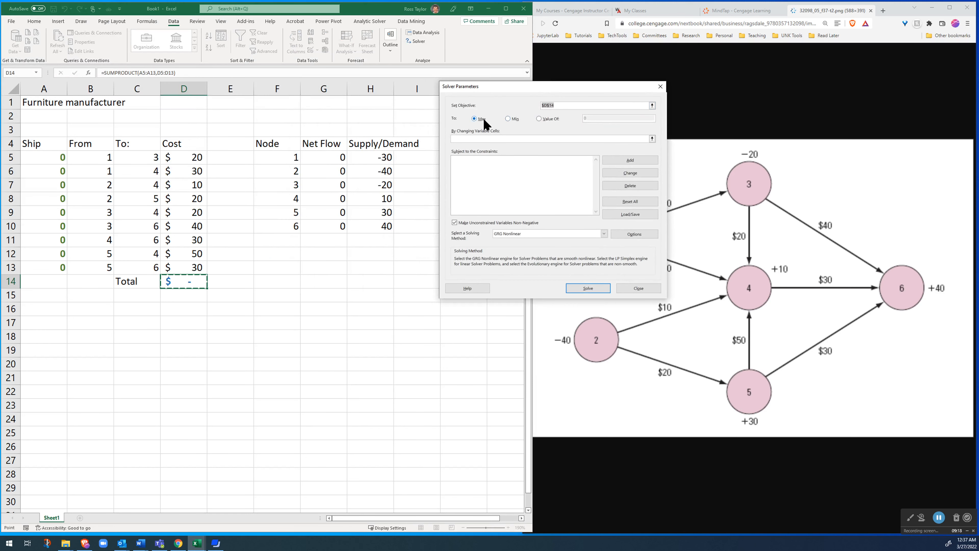
pyautogui.click(508, 119)
pyautogui.click(473, 136)
pyautogui.moveTo(53, 158); pyautogui.dragTo(52, 267)
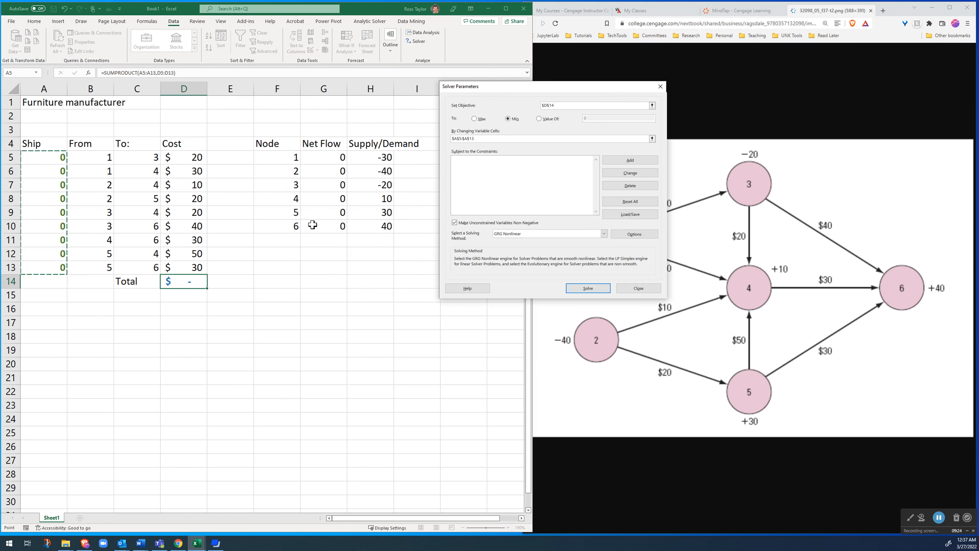
# Add a Solver constraint requiring the net flow cells G5:G10 to be >= the supply/demand cells H5:H10.
pyautogui.click(631, 160)
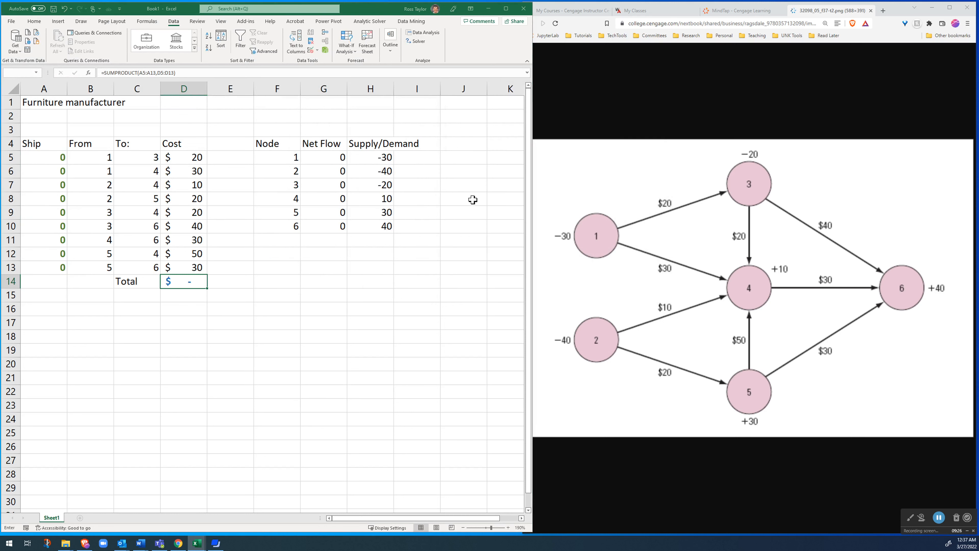
pyautogui.moveTo(354, 105); pyautogui.dragTo(359, 73)
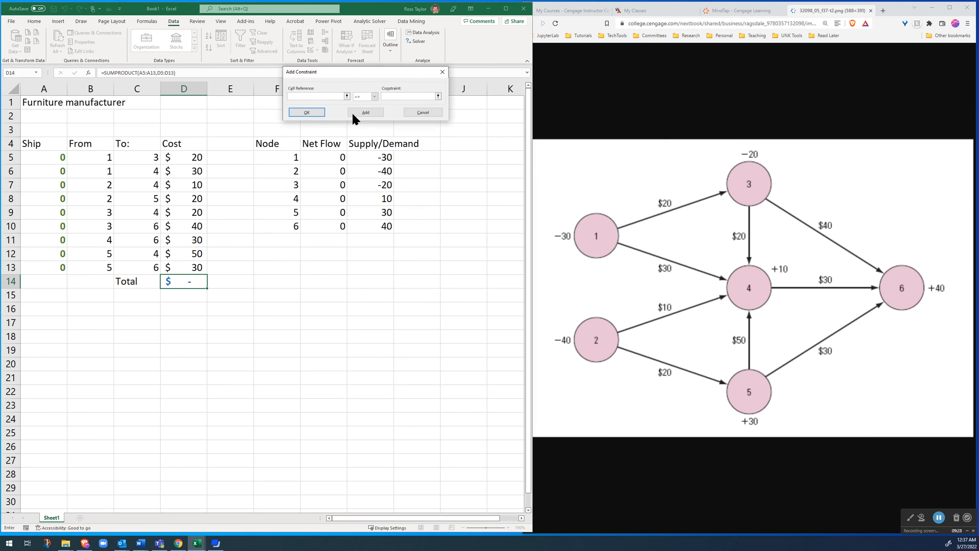
pyautogui.moveTo(335, 156); pyautogui.dragTo(335, 224)
pyautogui.click(374, 96)
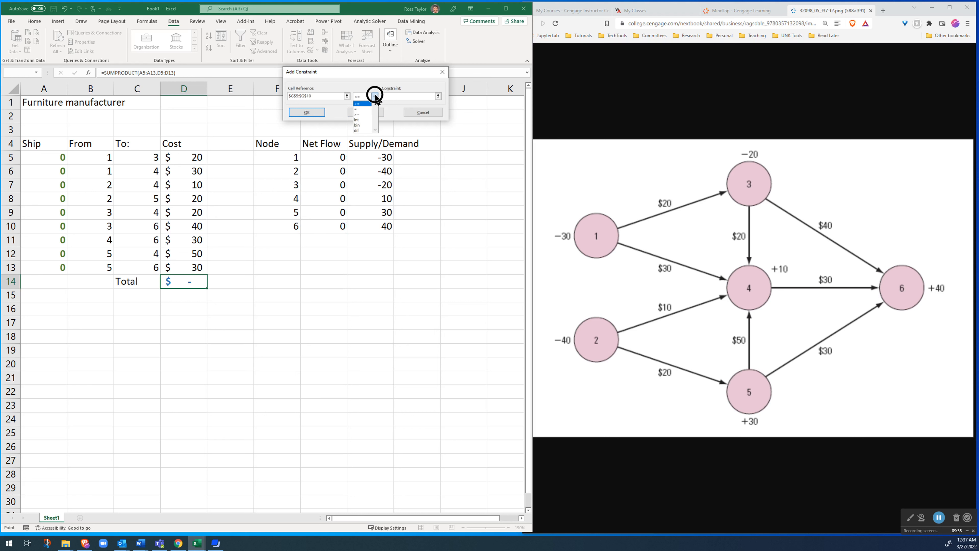
pyautogui.click(367, 114)
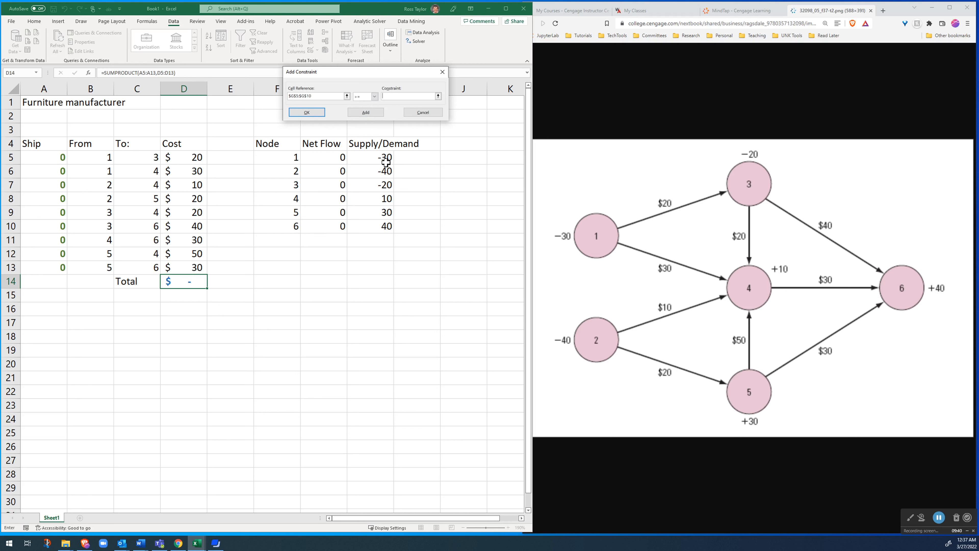
pyautogui.moveTo(376, 162); pyautogui.dragTo(373, 224)
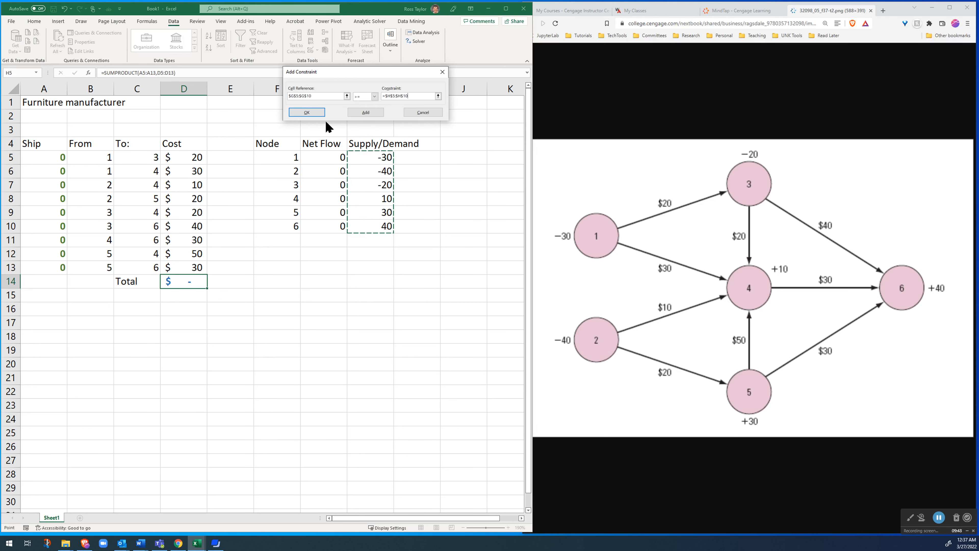
pyautogui.click(308, 113)
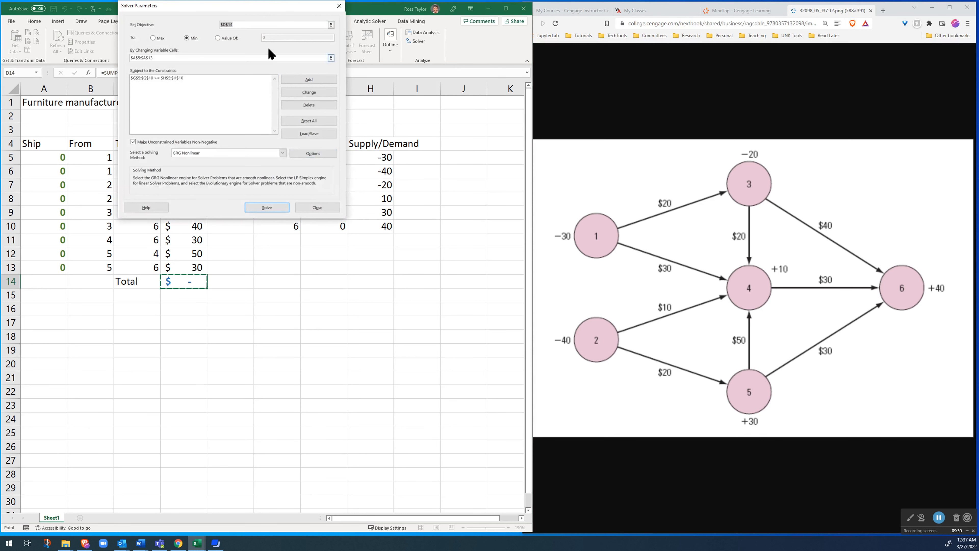
# Choose Simplex LP as the solving method, run Solver, and keep the Solver solution.
pyautogui.moveTo(210, 6); pyautogui.dragTo(427, 31)
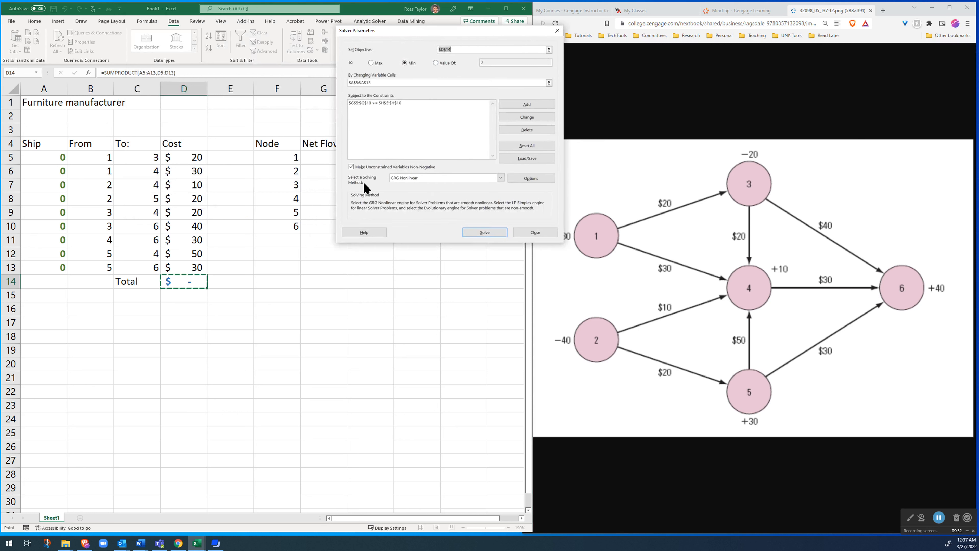
pyautogui.click(419, 178)
pyautogui.click(414, 189)
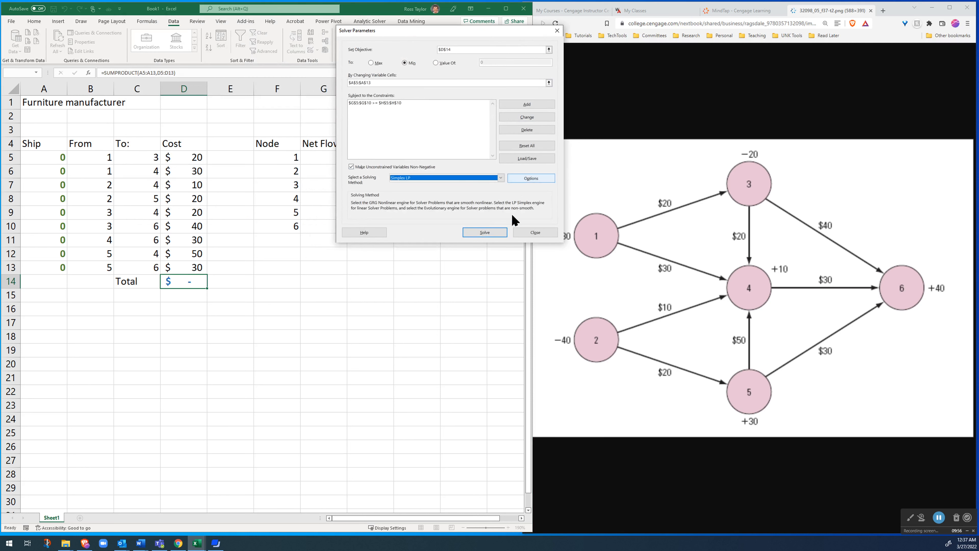
pyautogui.click(485, 232)
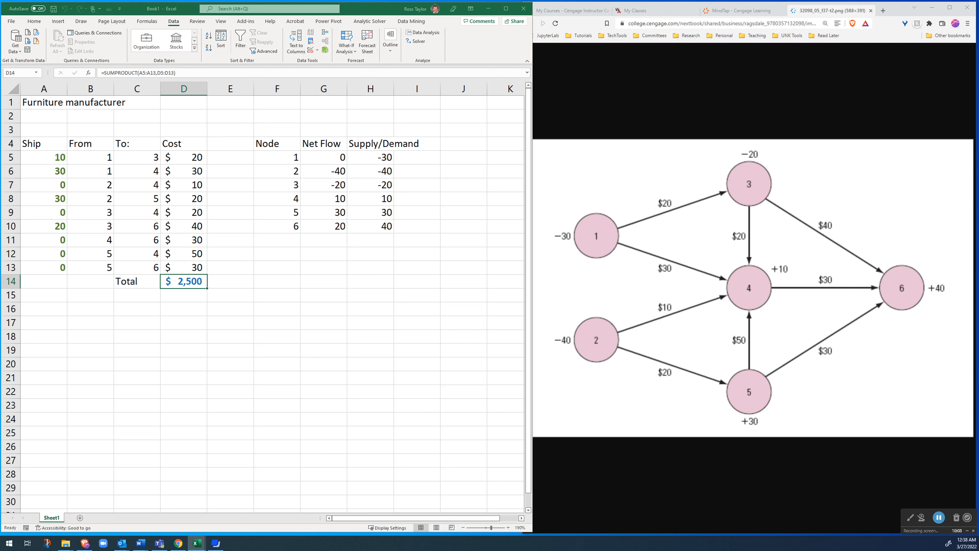
pyautogui.moveTo(852, 175); pyautogui.dragTo(593, 164)
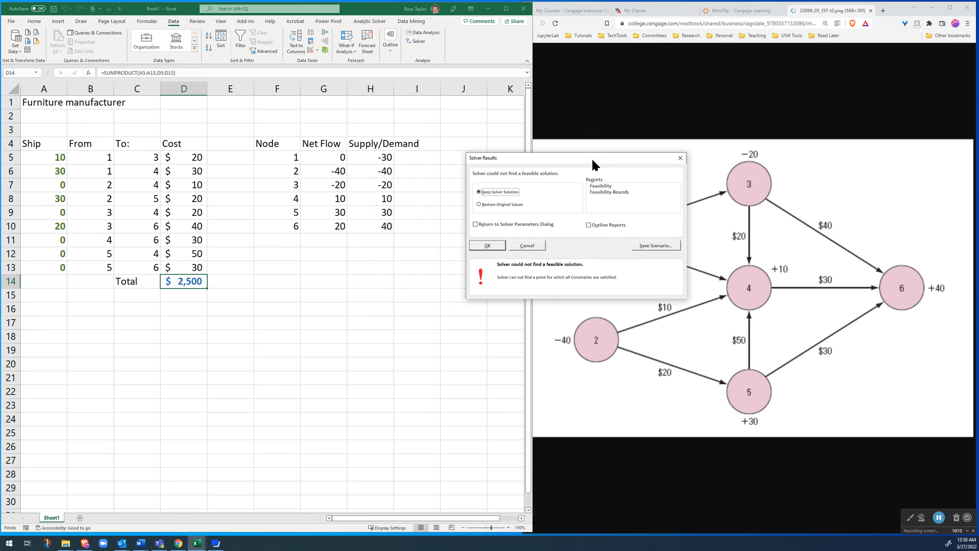
pyautogui.click(489, 246)
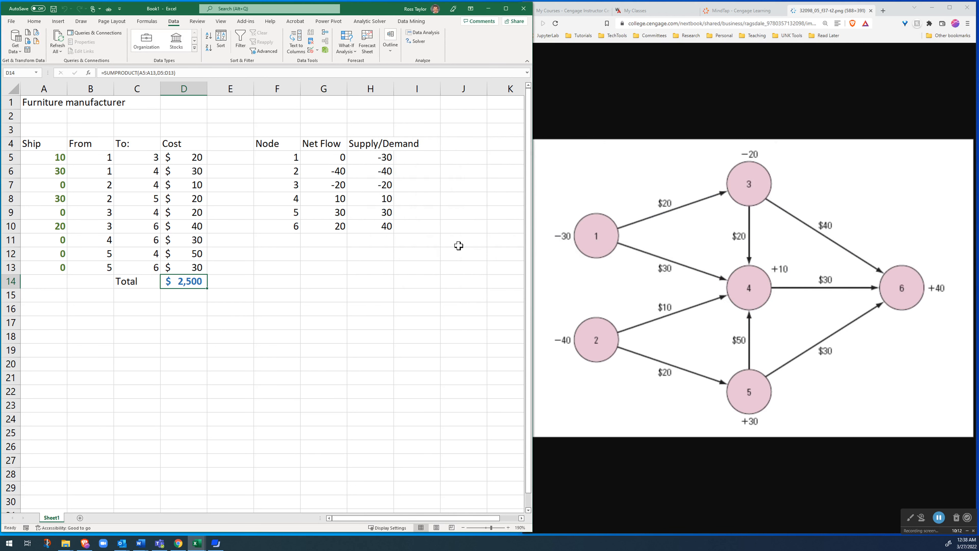
# Inspect the net flow formulas in G5 and G6, and correct the second SUMIF criteria in G5 from F4 to F5.
pyautogui.click(340, 158)
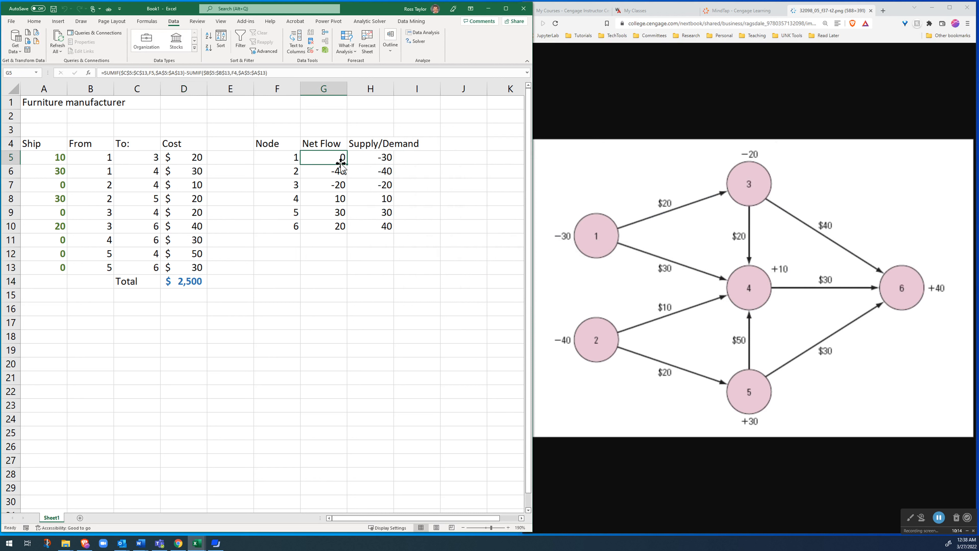
pyautogui.click(337, 172)
pyautogui.moveTo(349, 178); pyautogui.dragTo(346, 157)
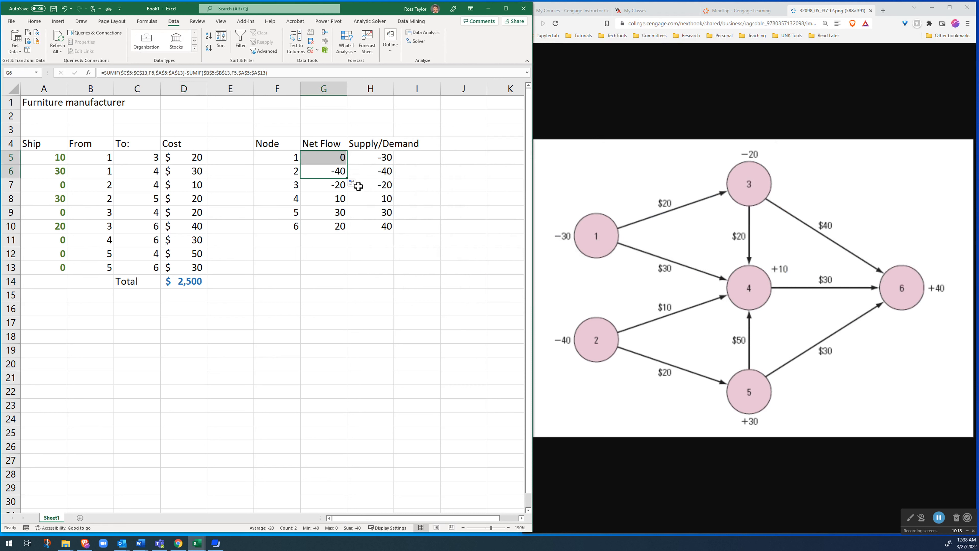
pyautogui.click(334, 159)
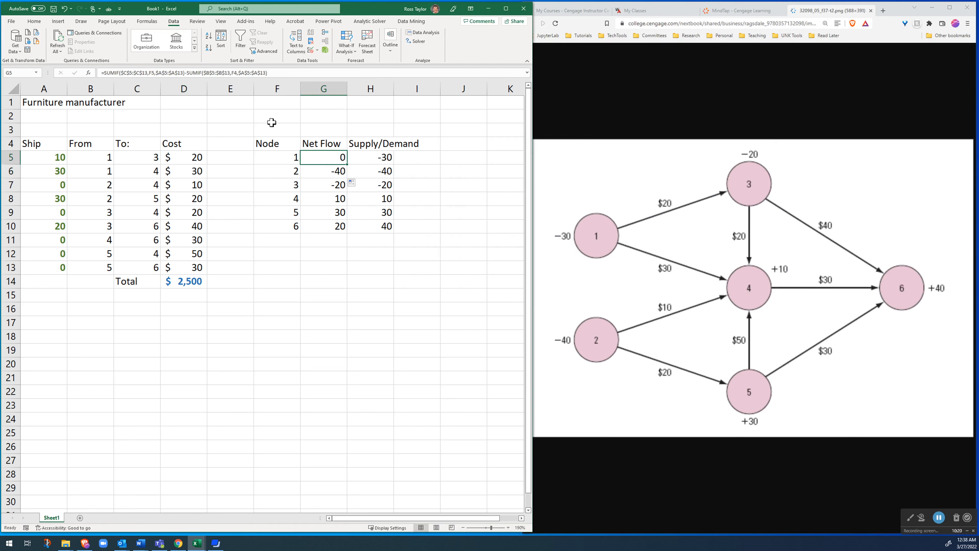
pyautogui.click(253, 73)
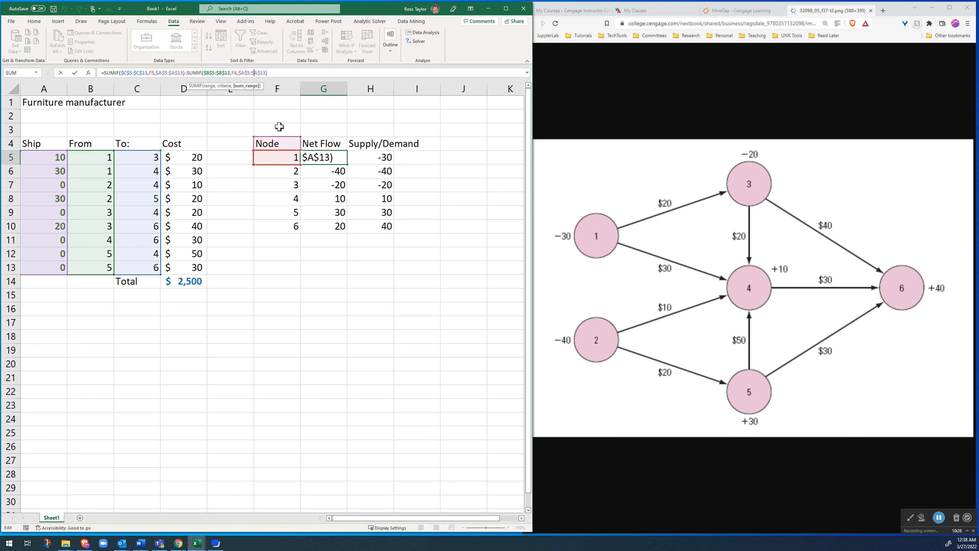
pyautogui.click(235, 73)
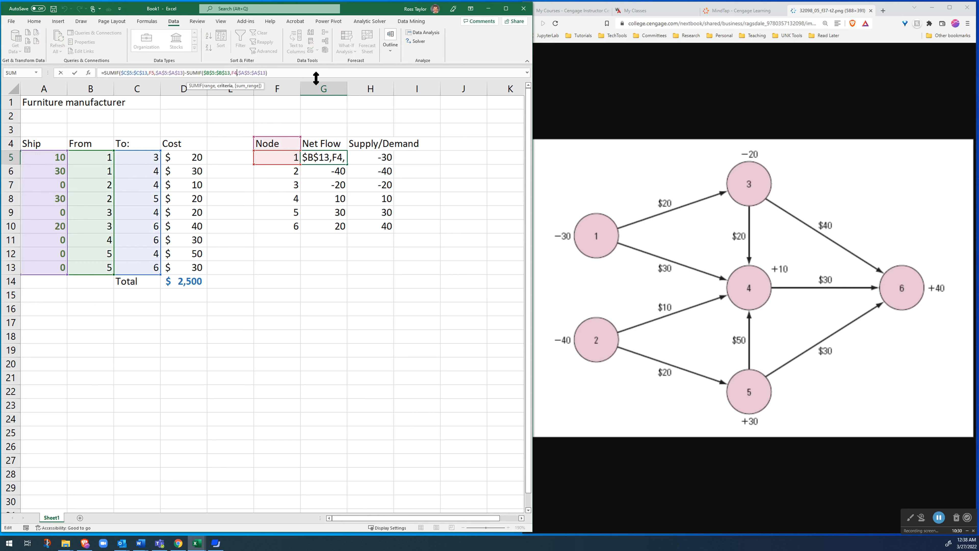
pyautogui.press('BackSpace')
pyautogui.write('5')
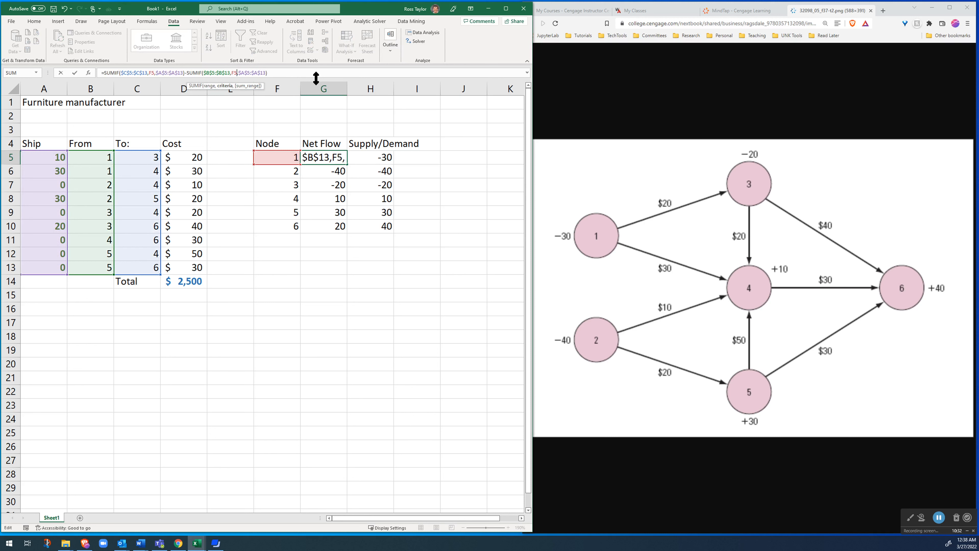
pyautogui.press('Return')
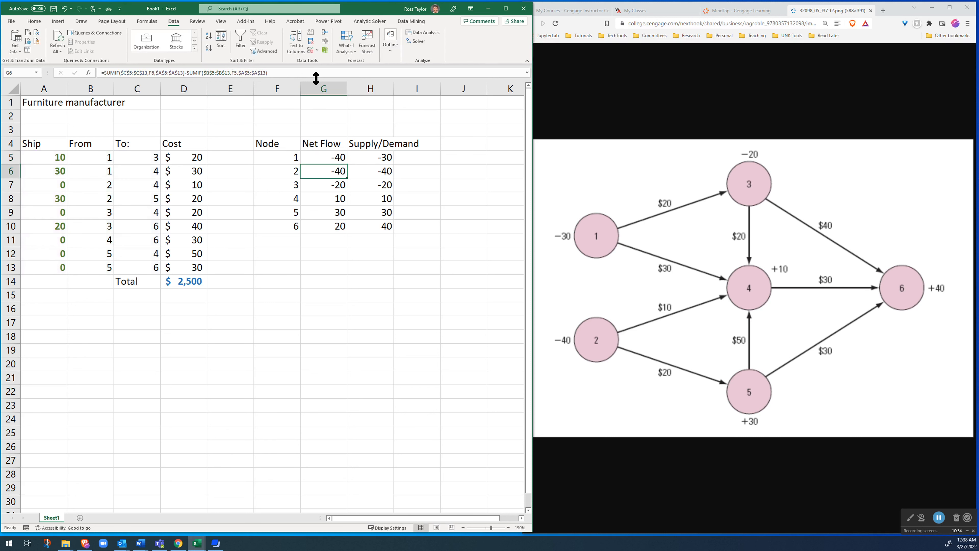
# Fill the corrected net flow formula from G5 down through G10 and check the copy in G10.
pyautogui.click(323, 158)
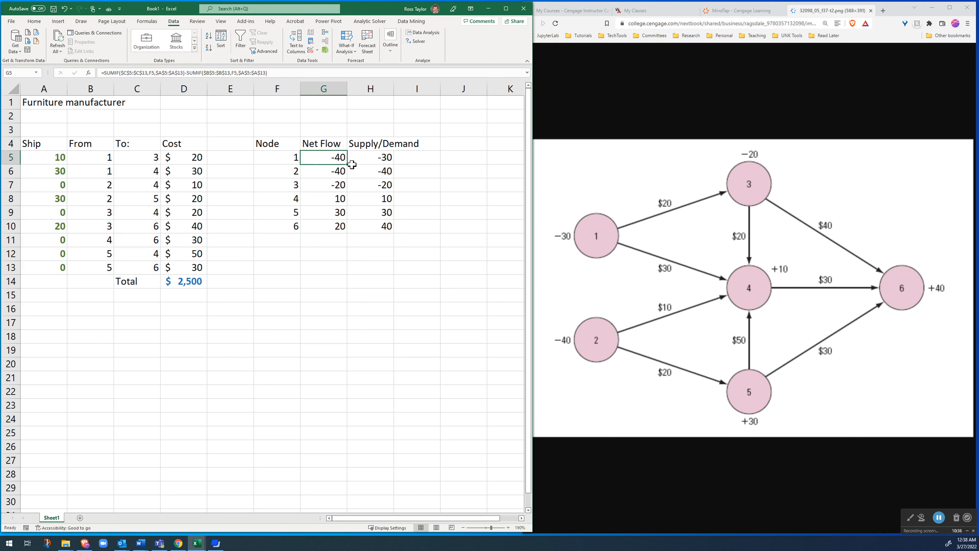
pyautogui.doubleClick(347, 164)
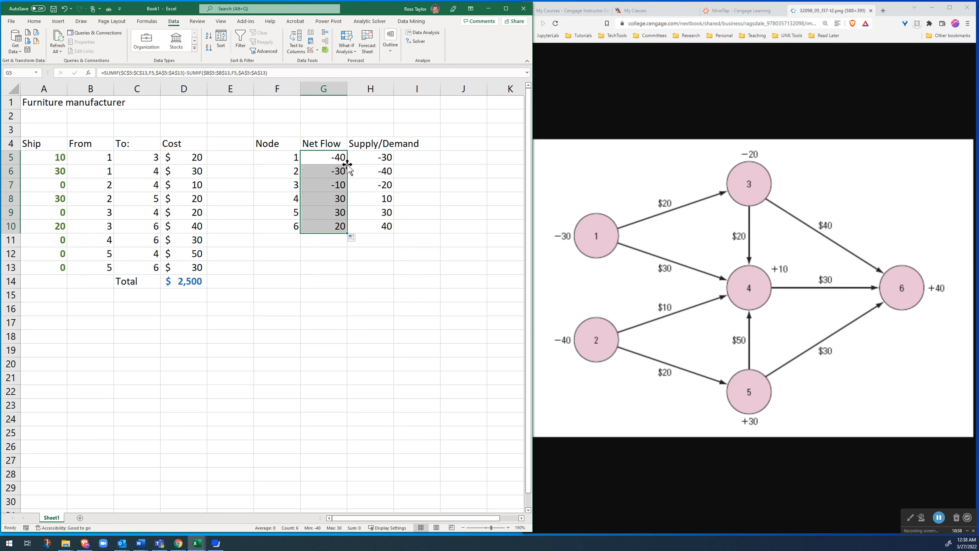
pyautogui.click(325, 225)
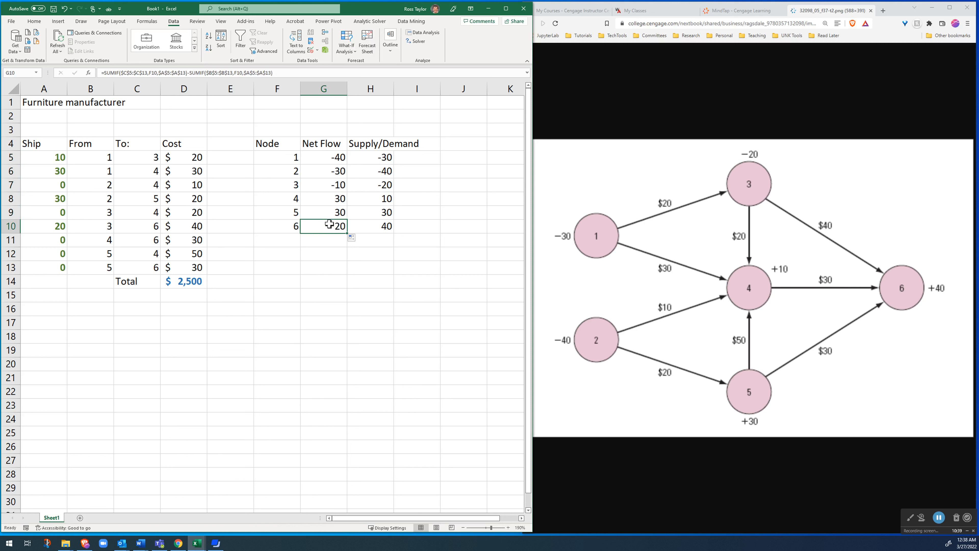
# Run Solver again on the total cost in D14 with the existing settings and keep the Solver solution.
pyautogui.click(186, 289)
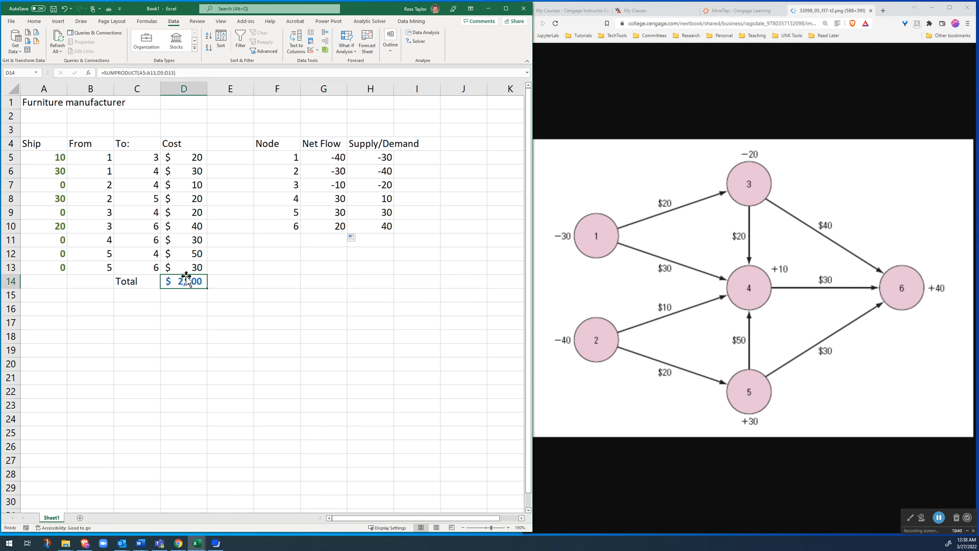
pyautogui.click(417, 40)
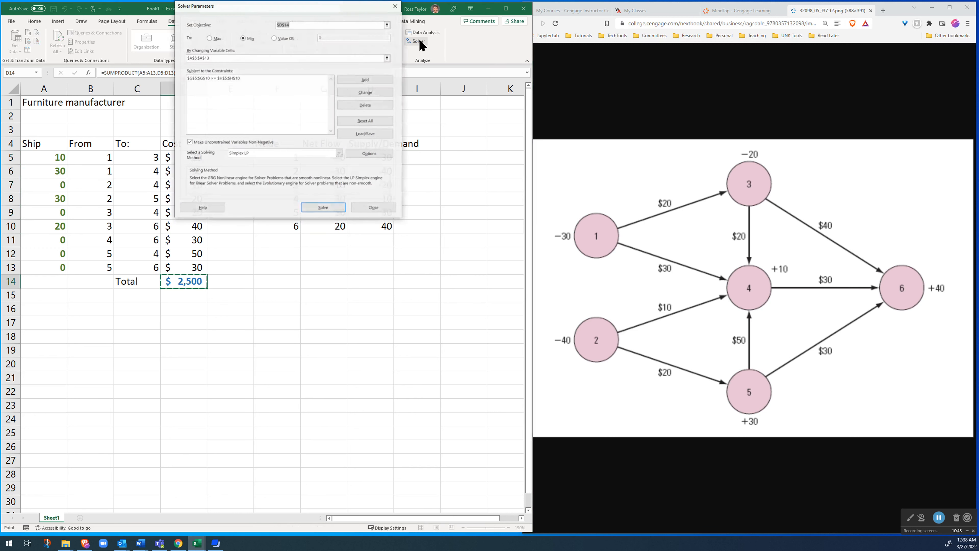
pyautogui.click(323, 208)
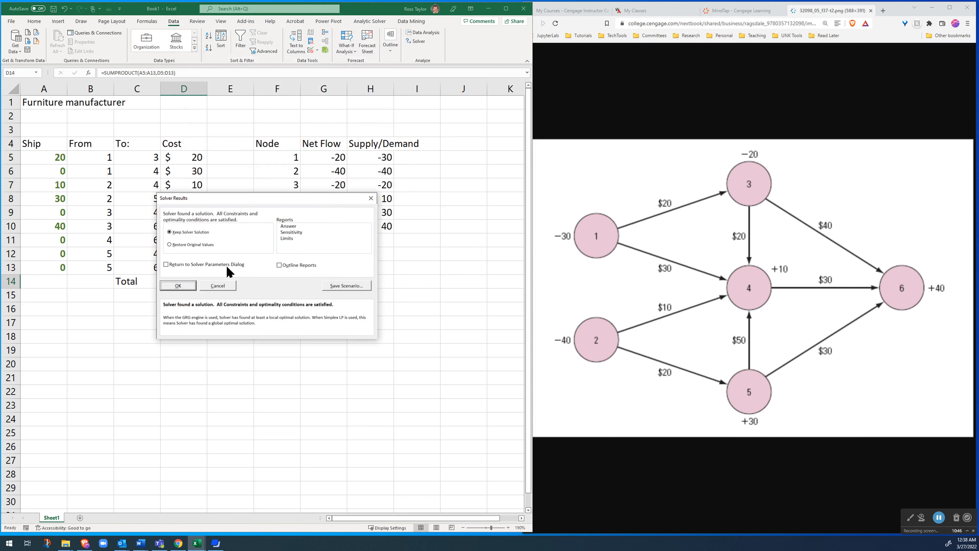
pyautogui.click(178, 285)
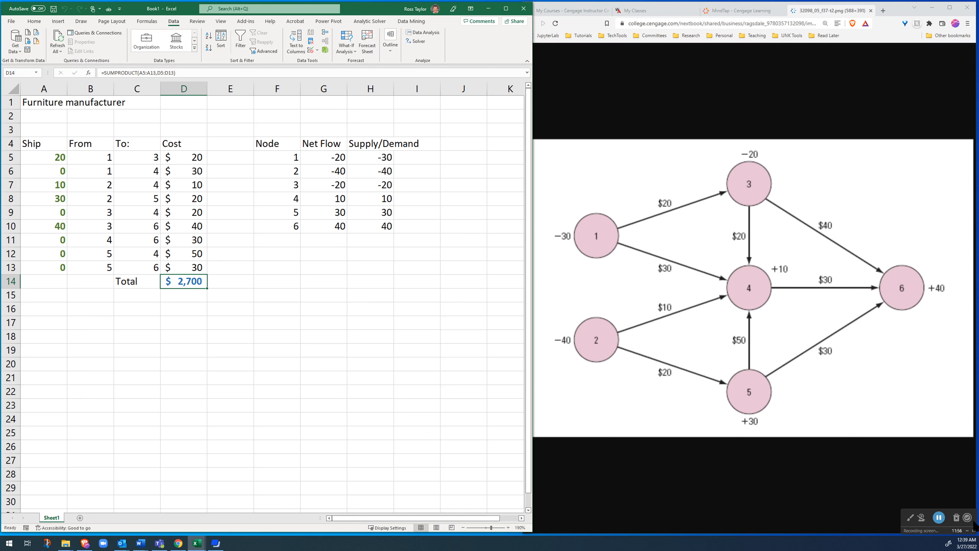
pyautogui.click(938, 518)
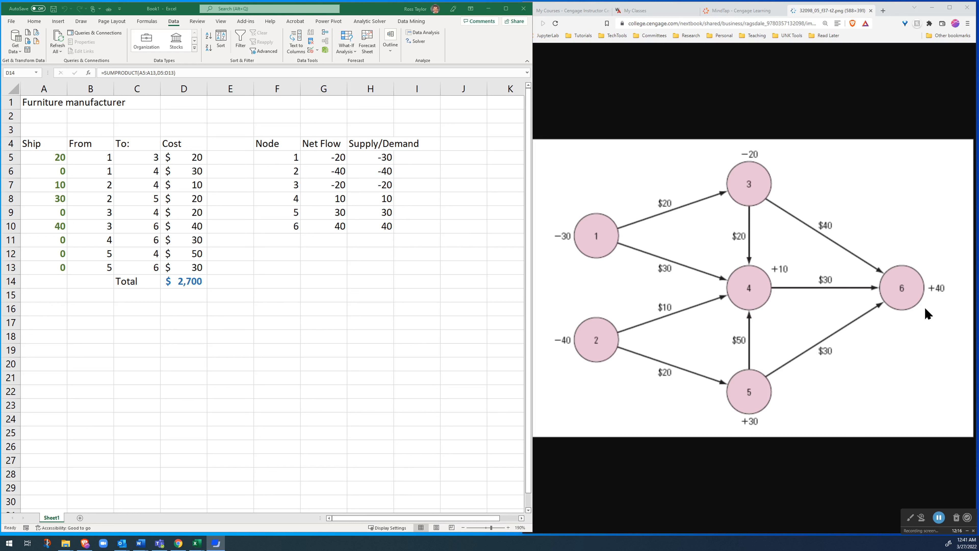
pyautogui.click(189, 283)
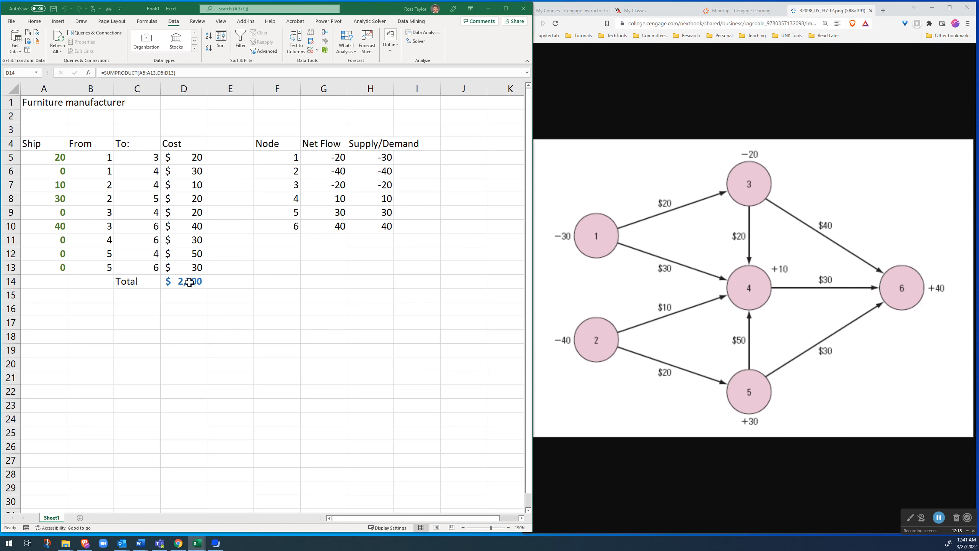